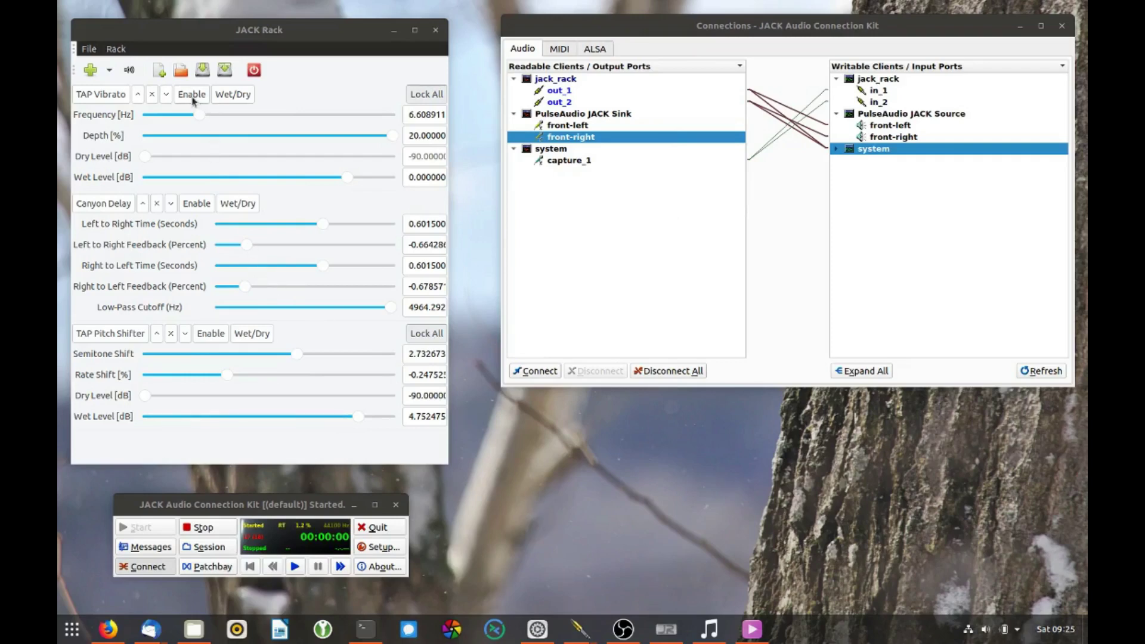
- Try the TAP Pitch Shifter by enabling it, setting Semitone Shift to about 1.13, and disabling it again
click(213, 338)
mouse_move(298, 356)
mouse_down()
mouse_move(343, 357)
mouse_move(203, 354)
mouse_move(281, 358)
mouse_up()
click(217, 336)
- Try the TAP Vibrato by enabling it, setting Frequency to about 17.08 Hz, and disabling it again
click(192, 94)
drag(200, 117, 285, 122)
click(192, 95)
- Enable Canyon Delay and TAP Pitch Shifter together, with Semitone Shift at about 4.87
click(196, 203)
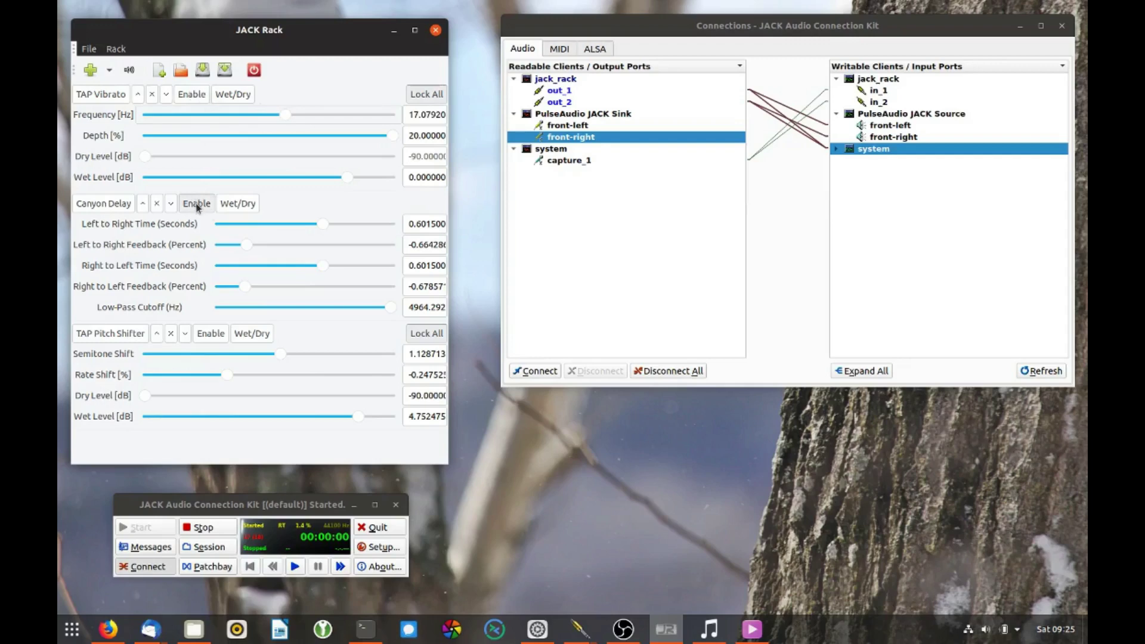
click(216, 337)
drag(280, 358, 320, 362)
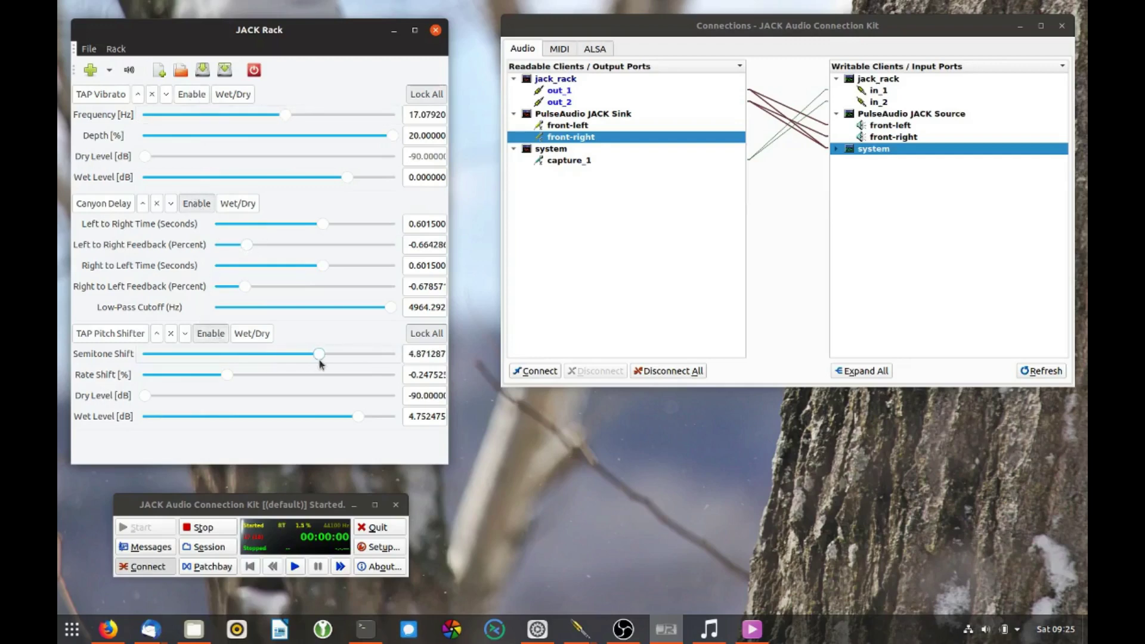
- Enable TAP Vibrato as well and lower its Frequency to about 11.81 Hz
click(192, 96)
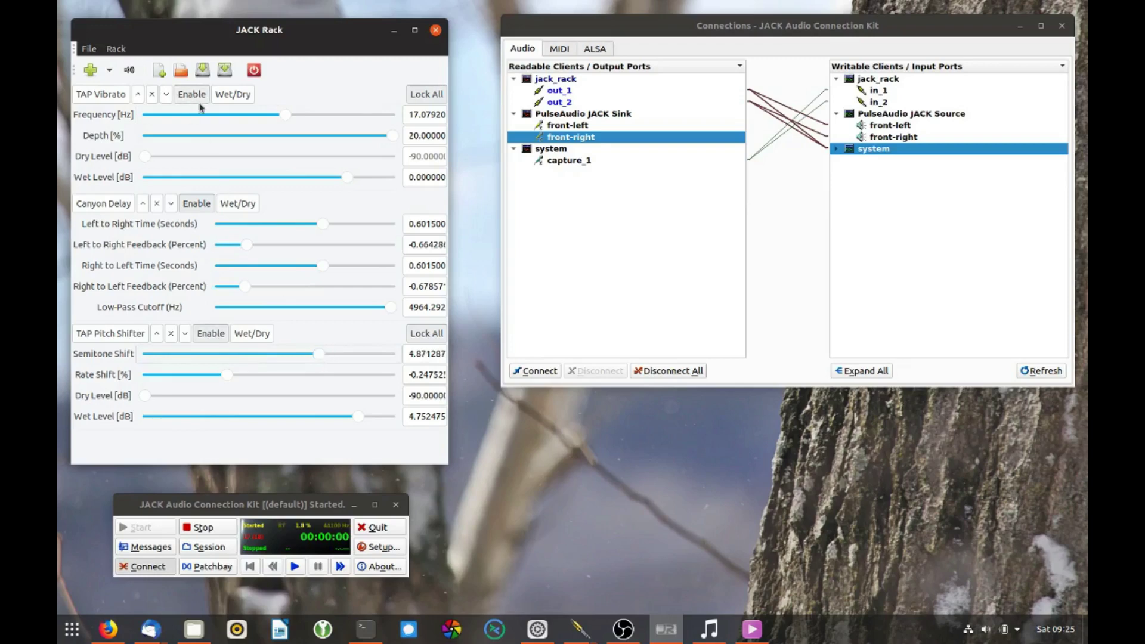
drag(286, 115, 220, 109)
- Disable the TAP Vibrato, Canyon Delay and TAP Pitch Shifter effects
click(195, 95)
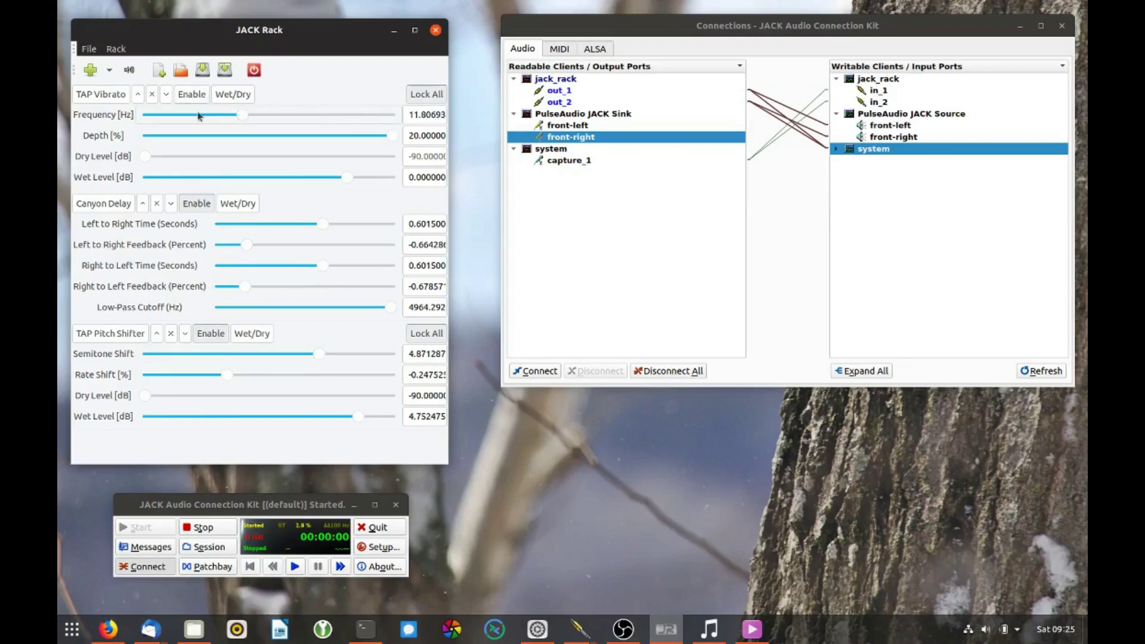
click(191, 206)
click(205, 336)
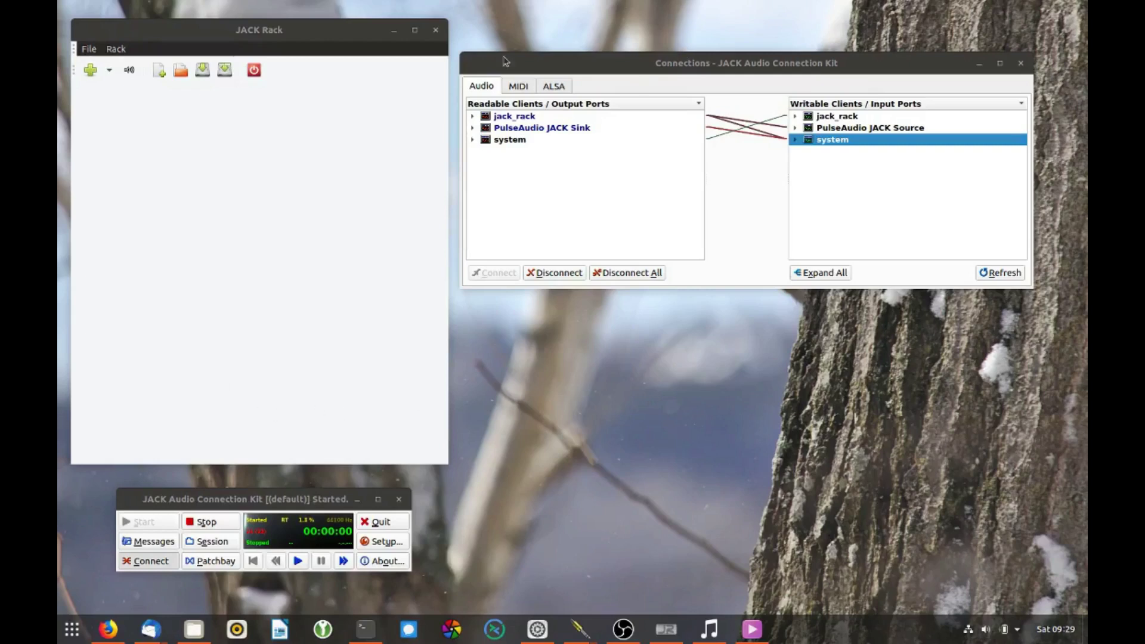
drag(220, 502, 244, 498)
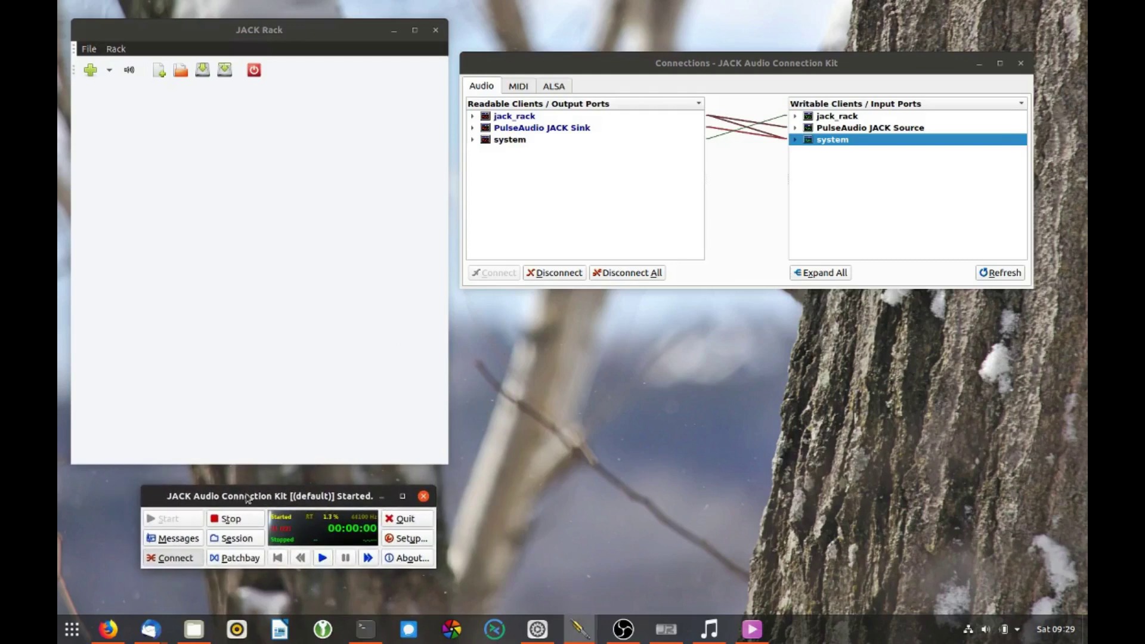
drag(247, 498, 236, 498)
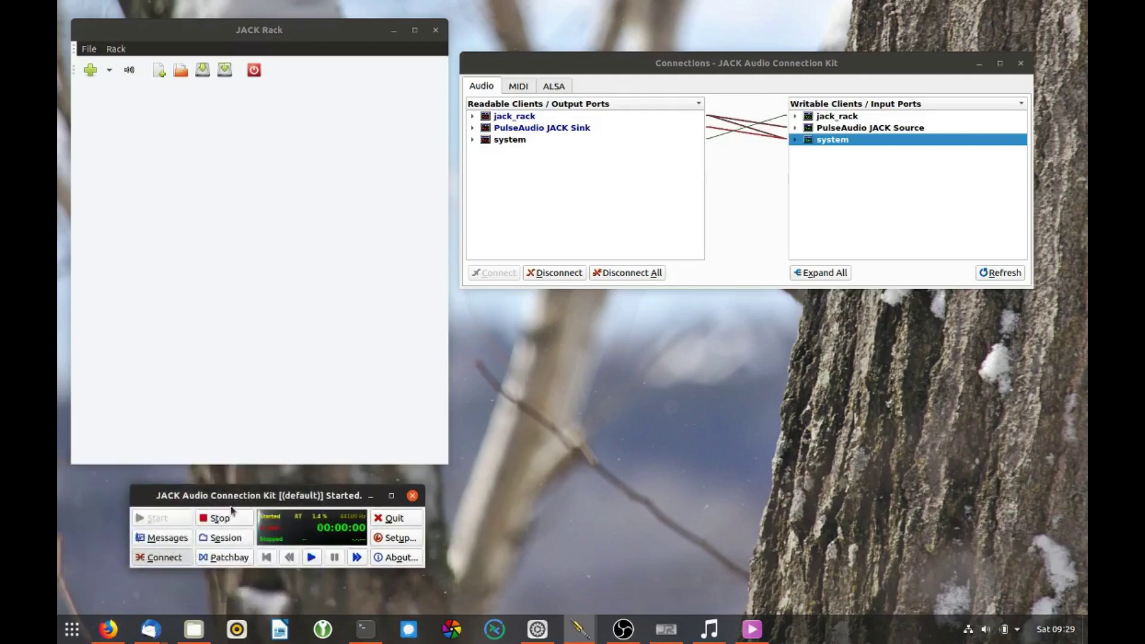
- Look up QjackCtl among the installed applications and bring its running control window back to the front
click(71, 629)
text(qjal)
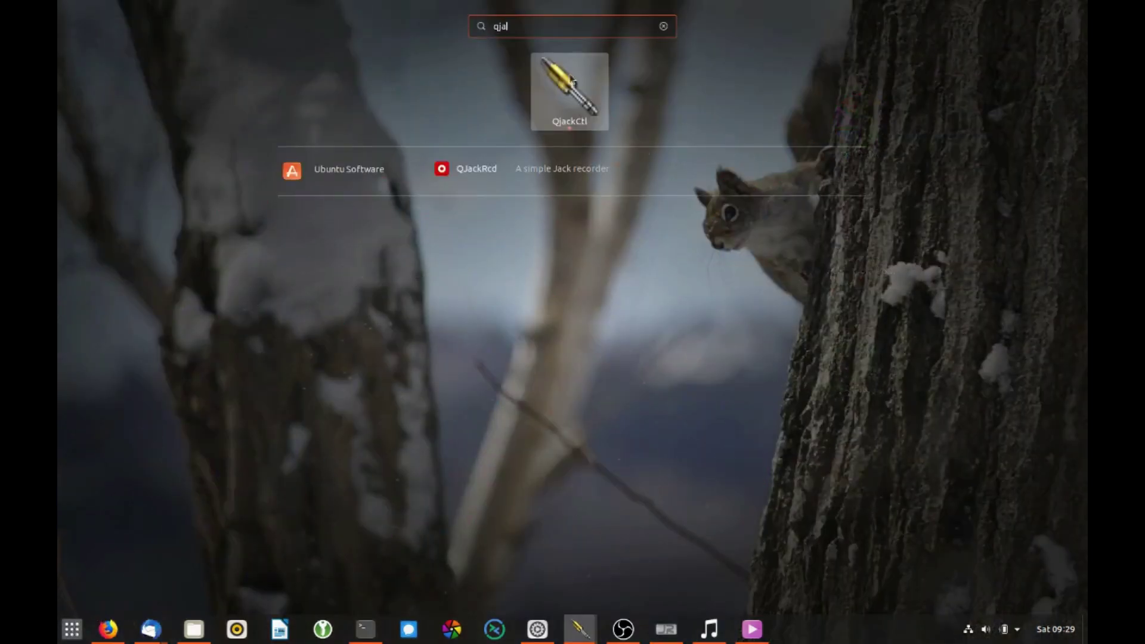
click(569, 97)
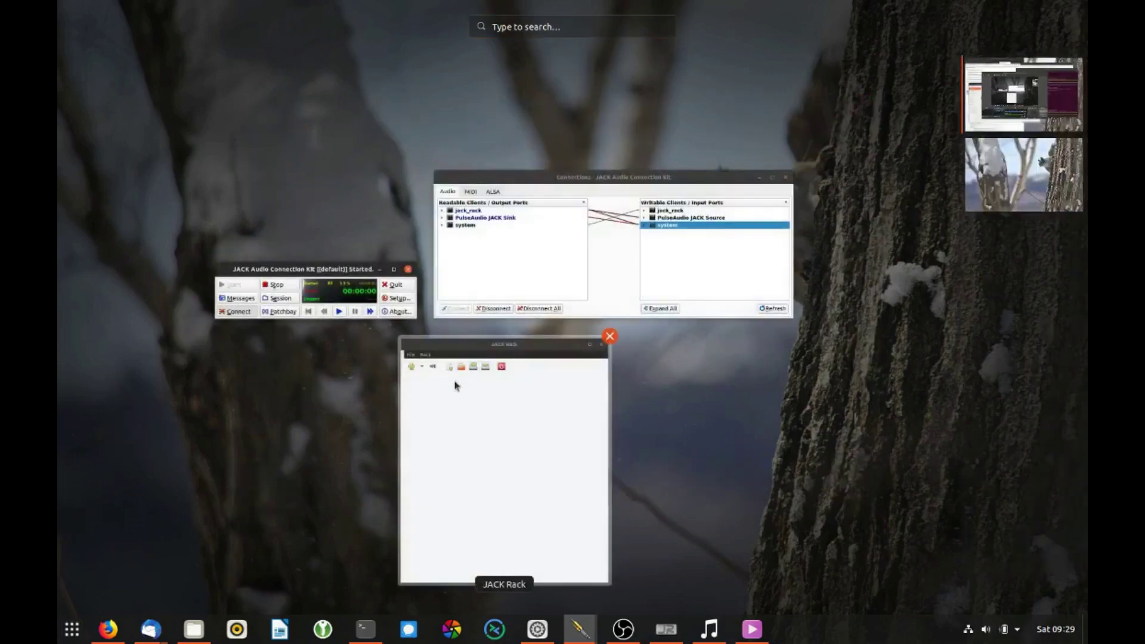
click(353, 285)
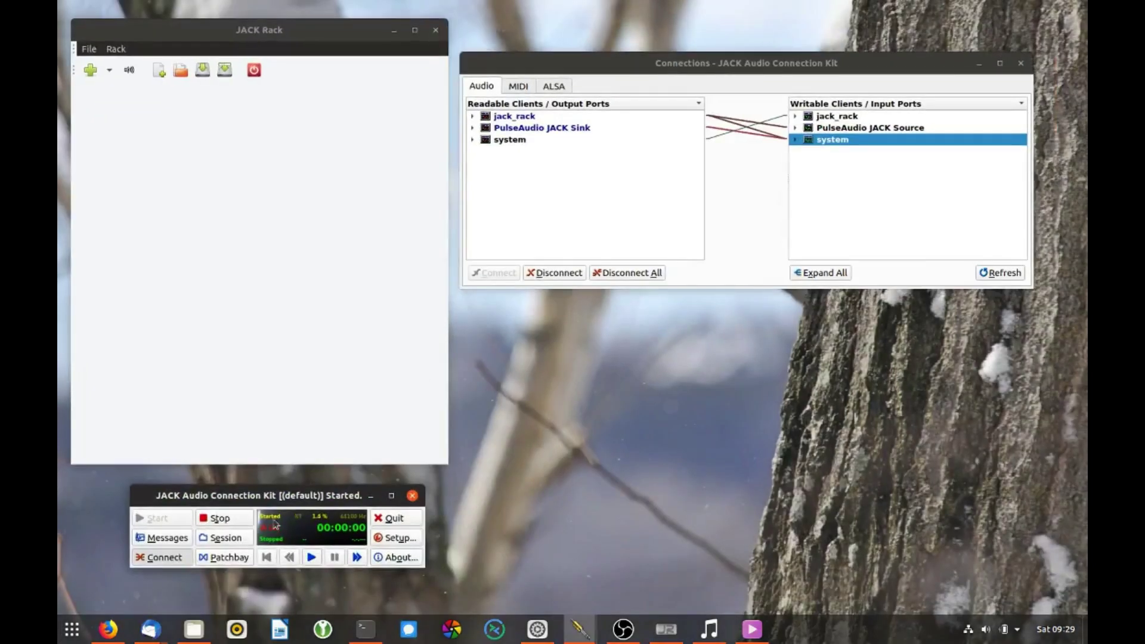
drag(281, 496, 269, 496)
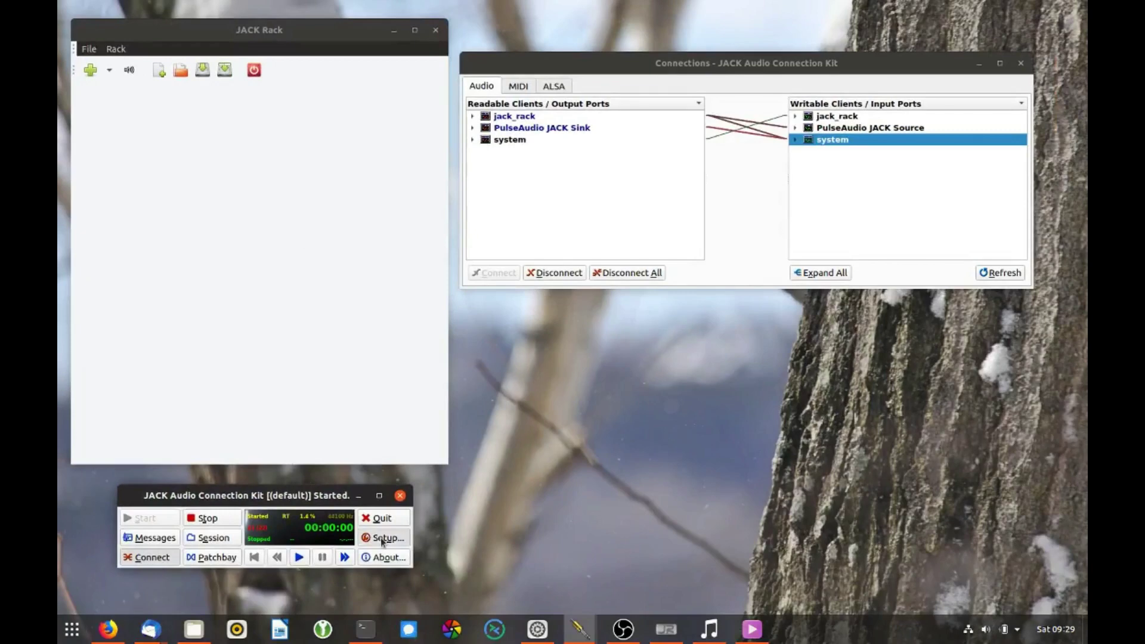
- Open the JACK server setup and examine the Frames/Period choices and the resulting latency
click(382, 539)
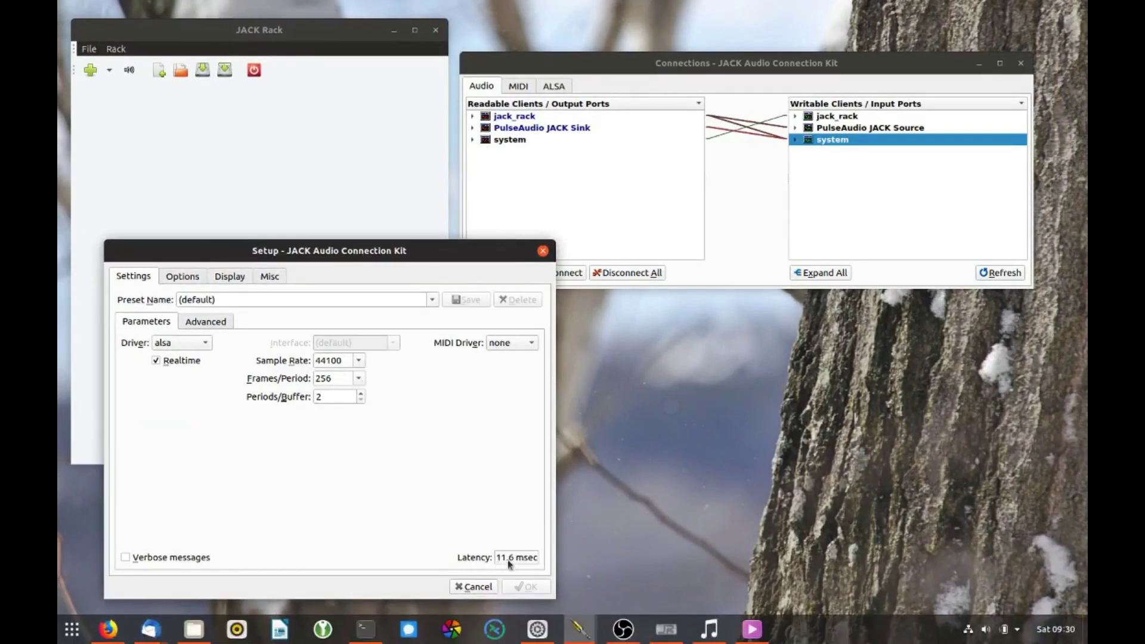
click(360, 378)
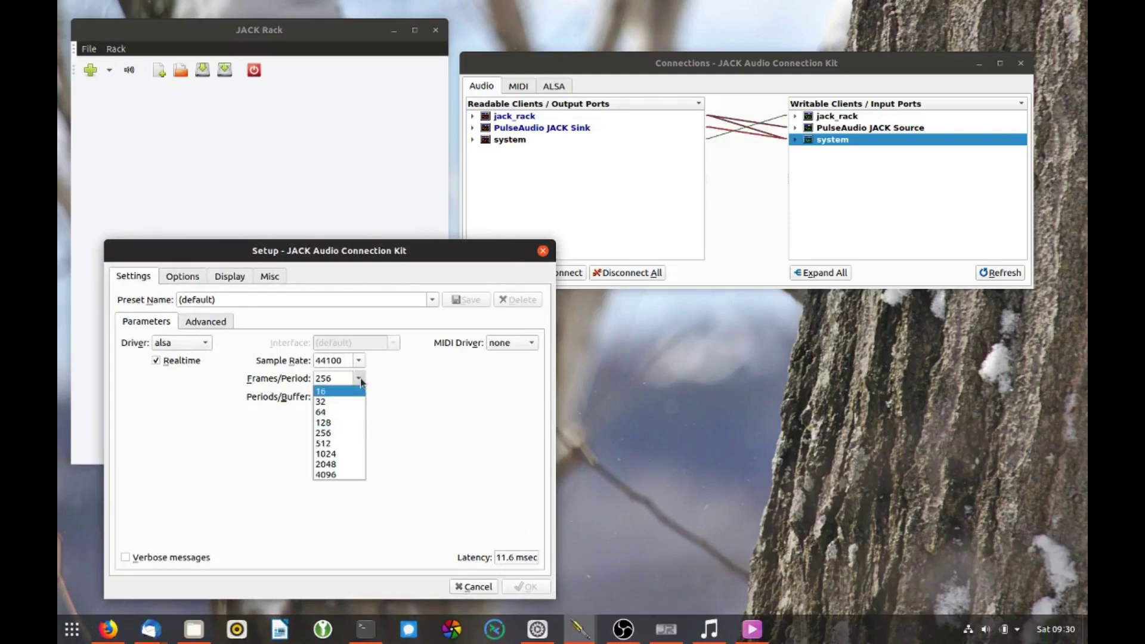
click(360, 380)
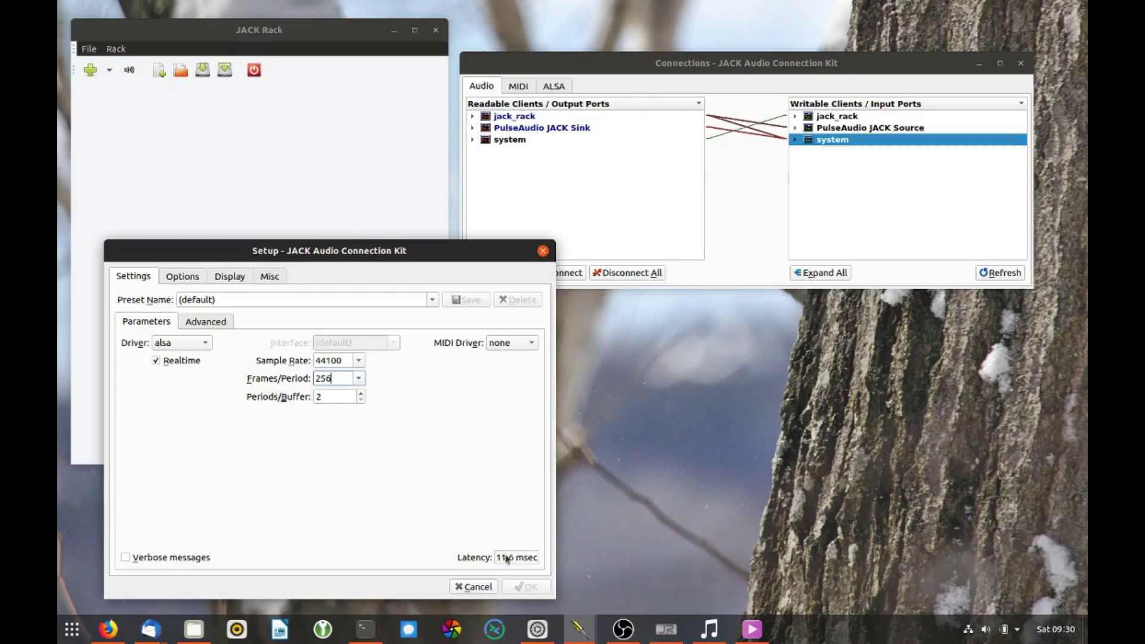
drag(325, 255, 726, 146)
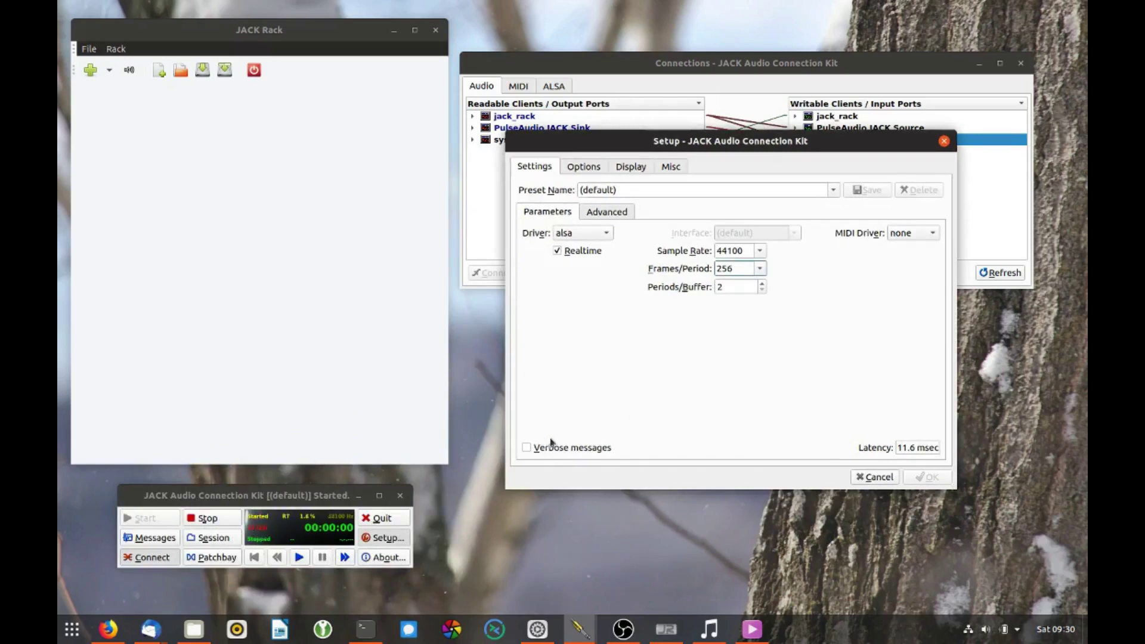
drag(698, 165, 478, 192)
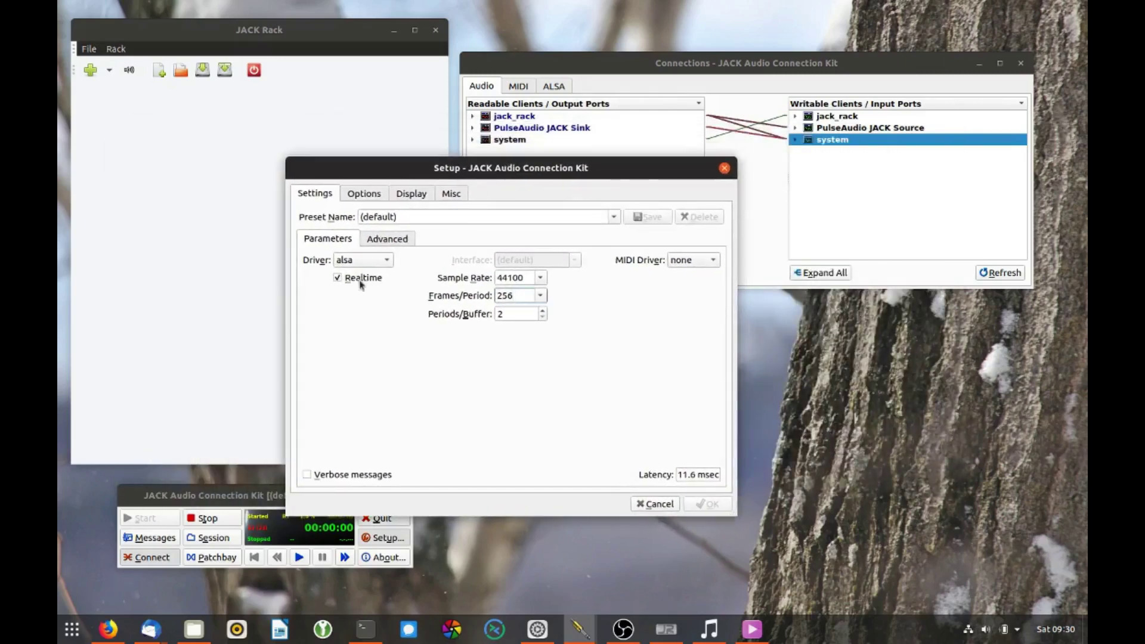
- Choose hw:Device (C-Media USB Audio) as output and input device in the advanced server settings, and close the setup without saving
click(387, 241)
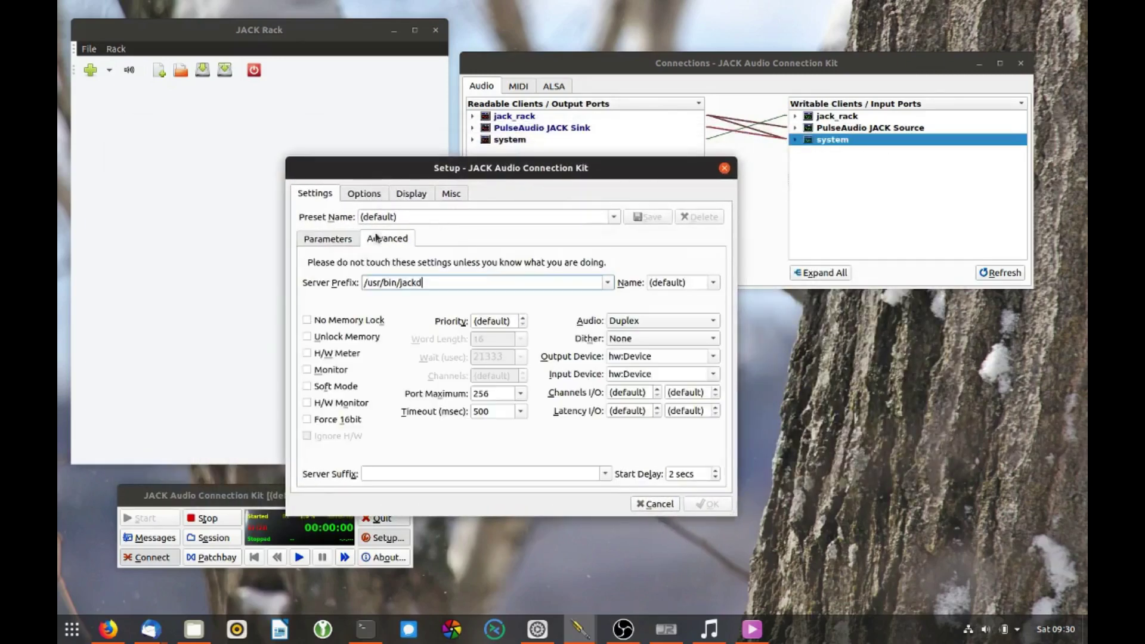
click(714, 356)
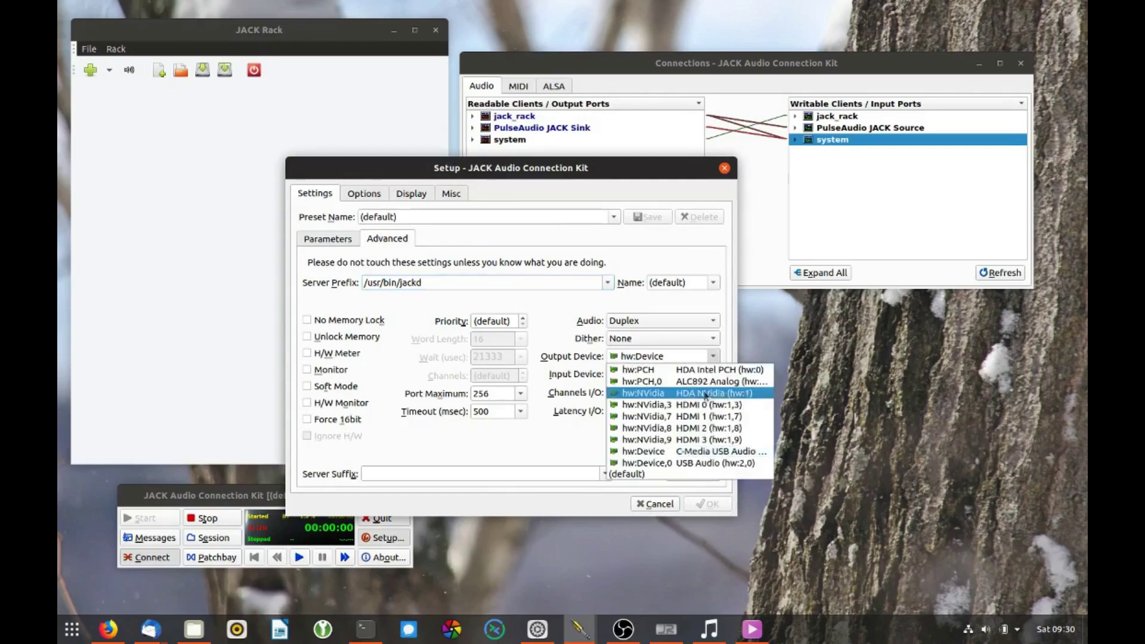
click(649, 456)
click(714, 374)
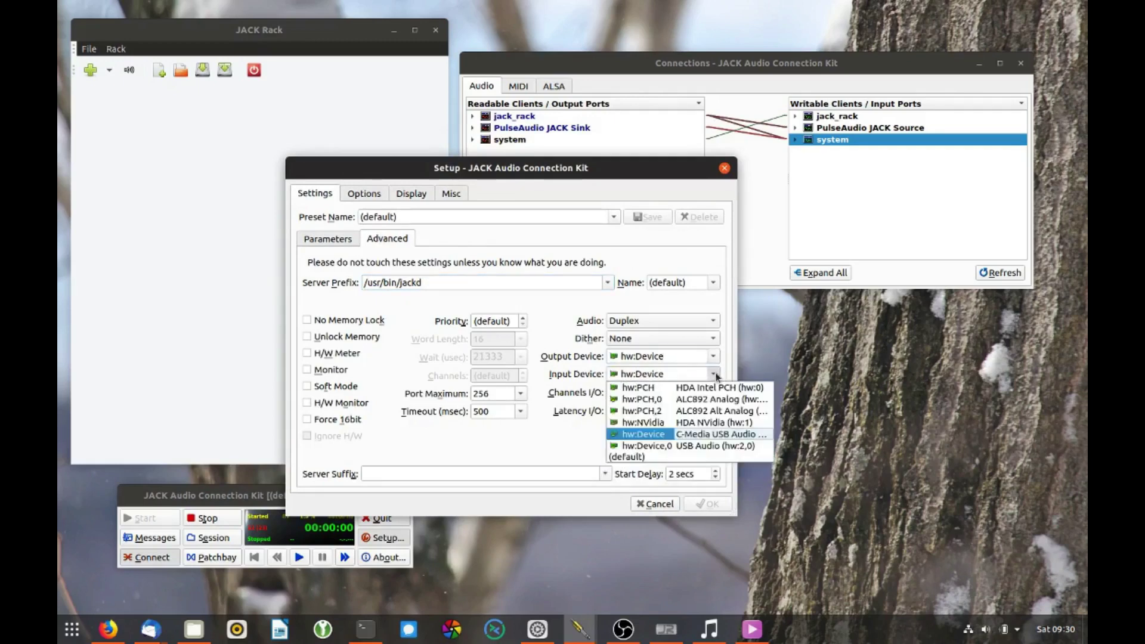
click(649, 436)
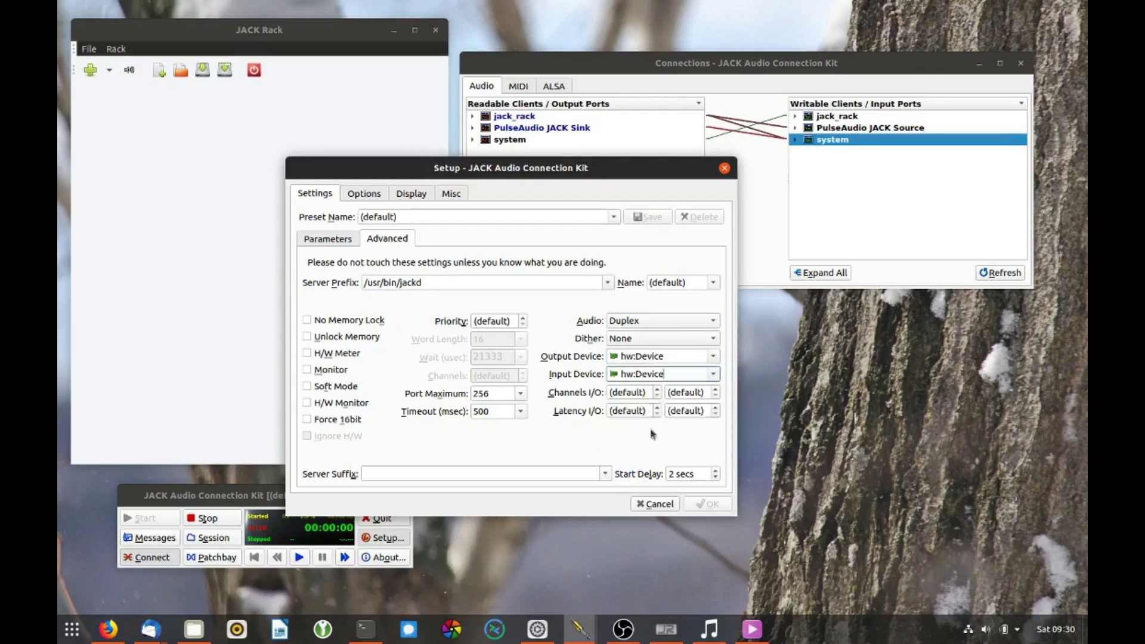
click(673, 502)
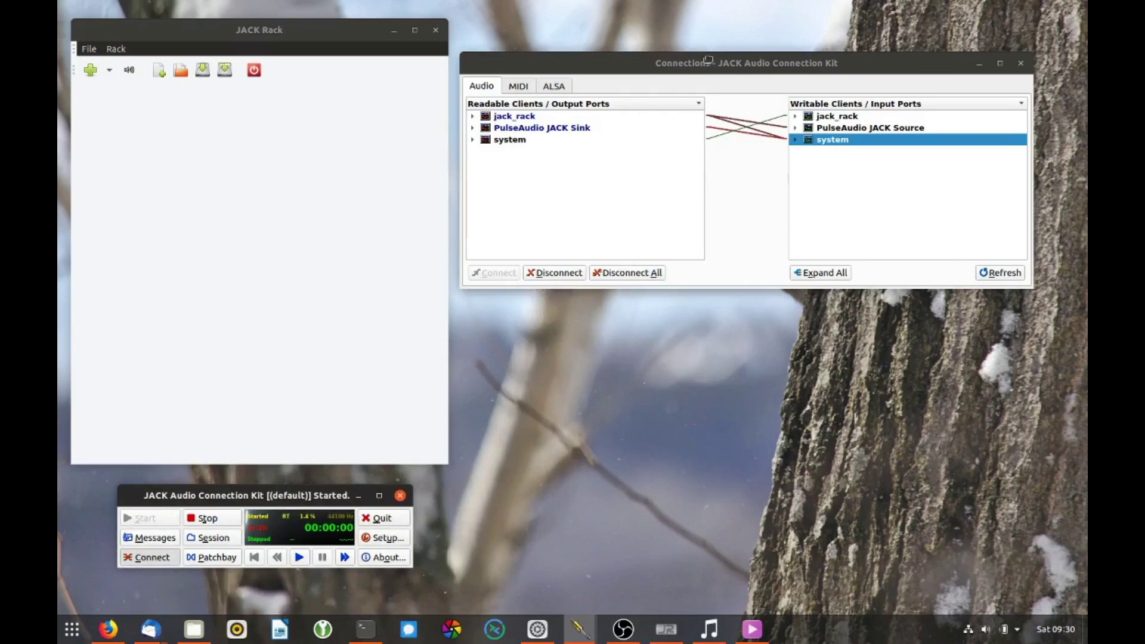
- Hide and reopen the audio Connections window, and reposition it beside the empty JACK Rack window
click(162, 560)
click(162, 560)
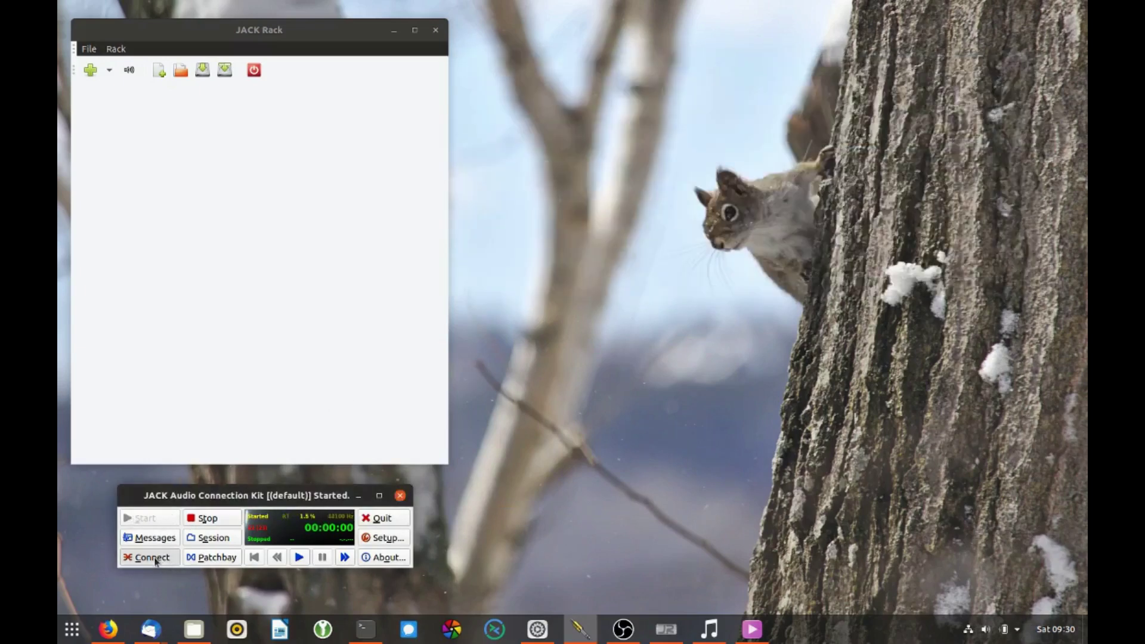
mouse_move(646, 73)
mouse_down()
mouse_move(644, 84)
mouse_move(647, 74)
mouse_up()
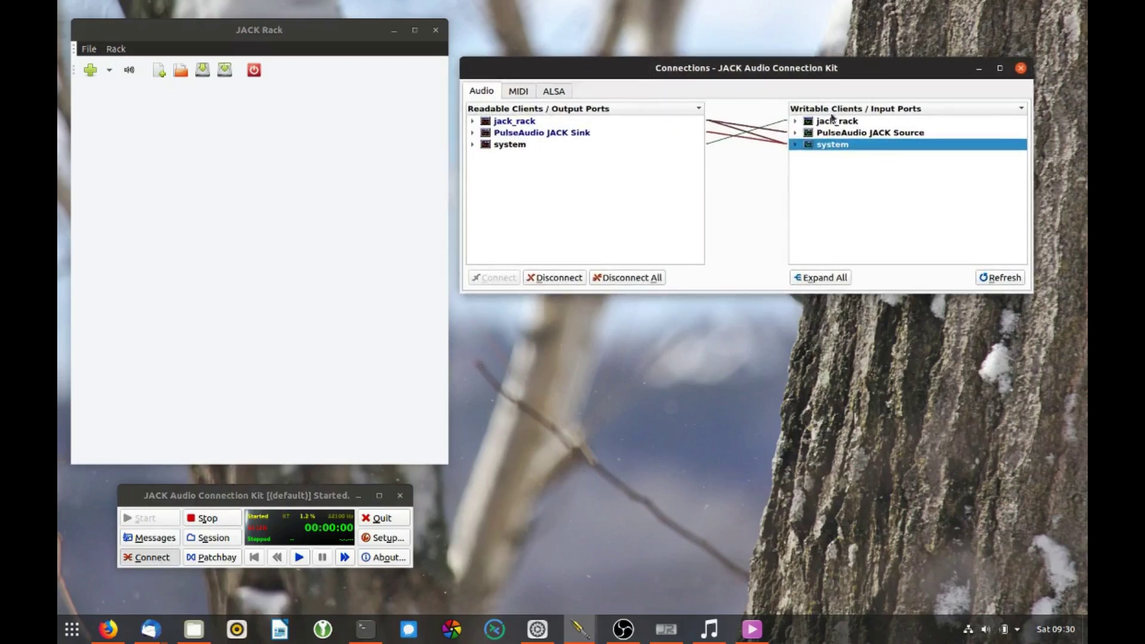
drag(331, 30, 331, 30)
drag(687, 74, 698, 64)
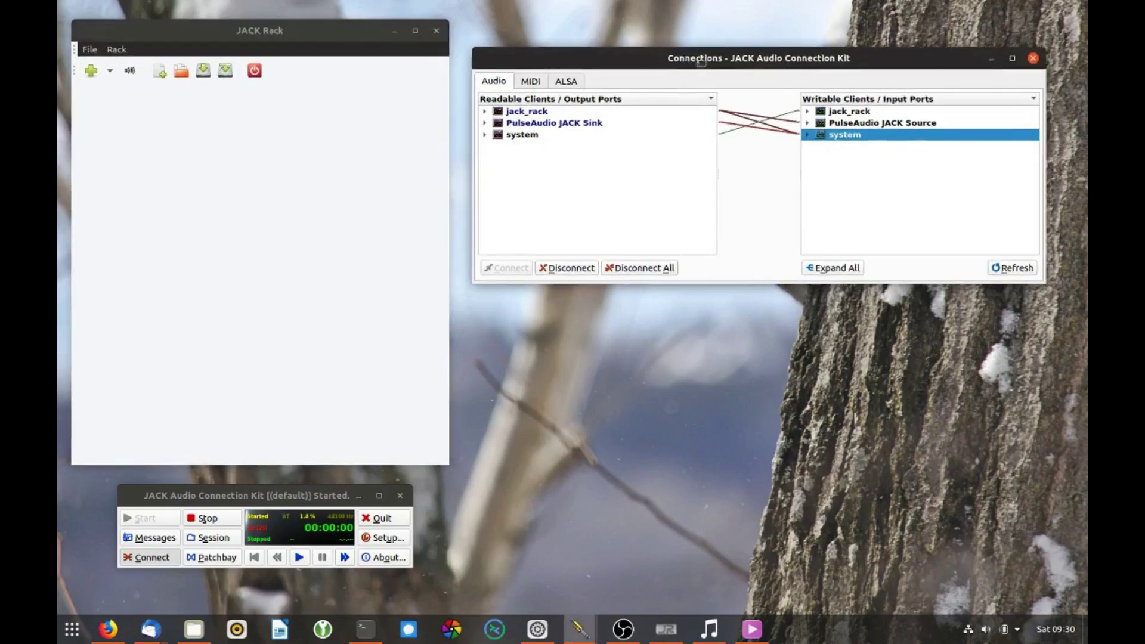
- Highlight the audio connection from the system output client to the jack_rack input client
click(256, 37)
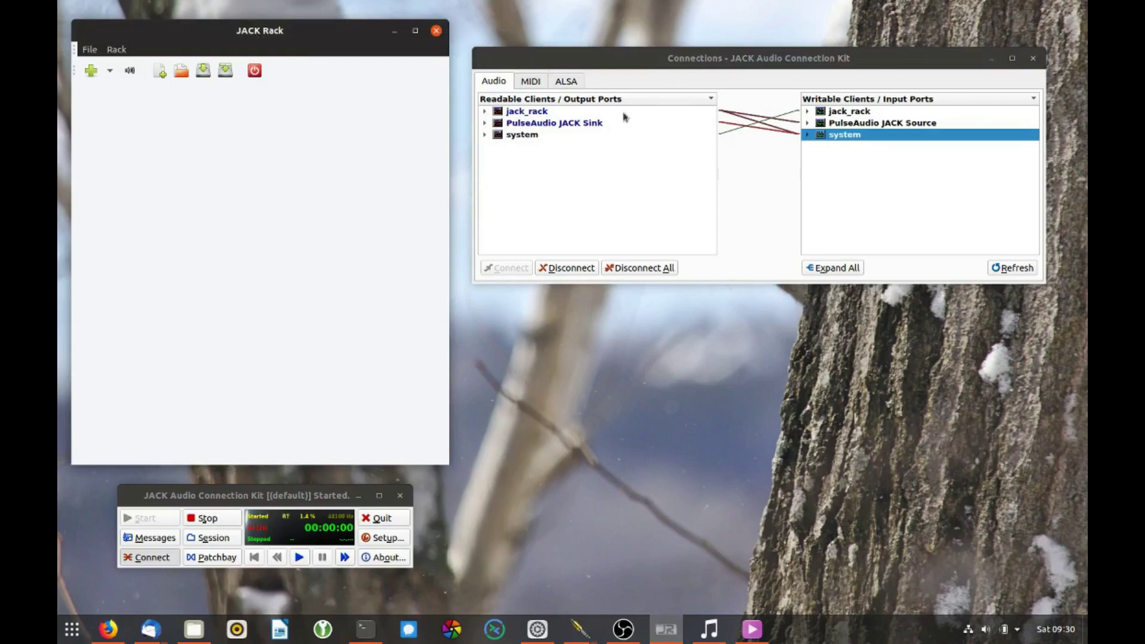
click(563, 139)
click(854, 114)
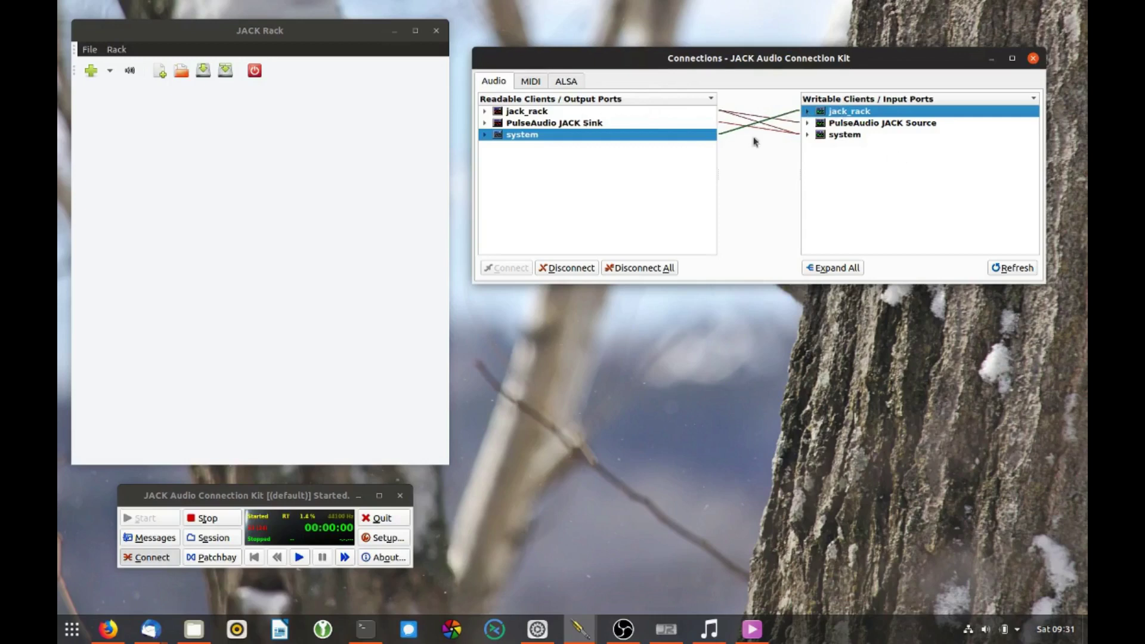
- Add the TAP Pitch Shifter (tap_pitch.so, 1 ch) plugin to the empty rack
drag(258, 40, 264, 38)
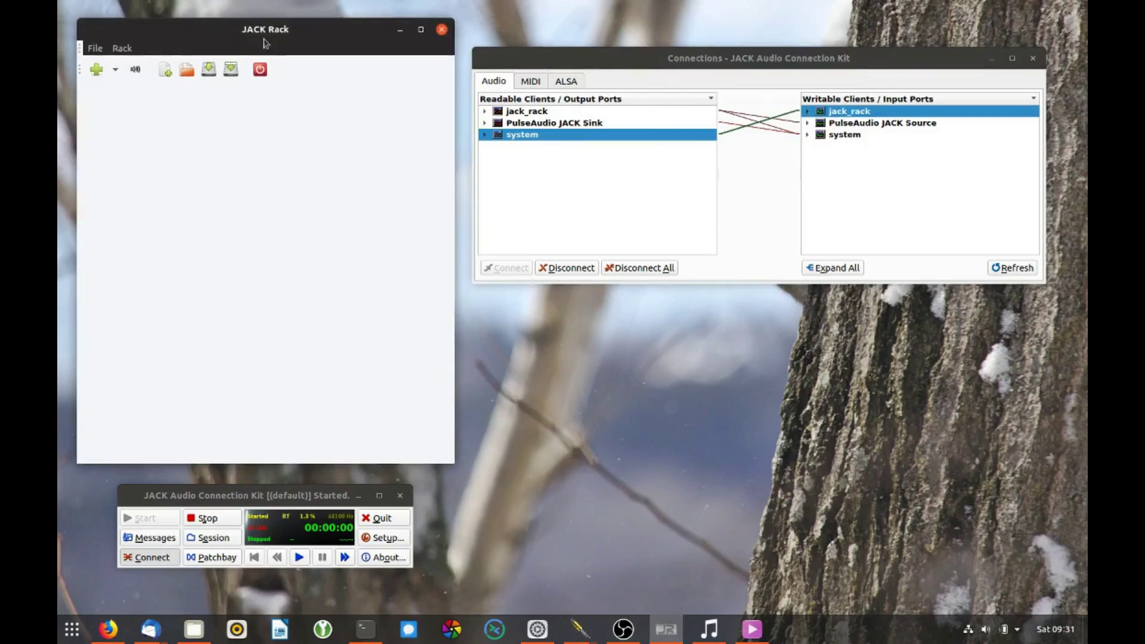
click(99, 70)
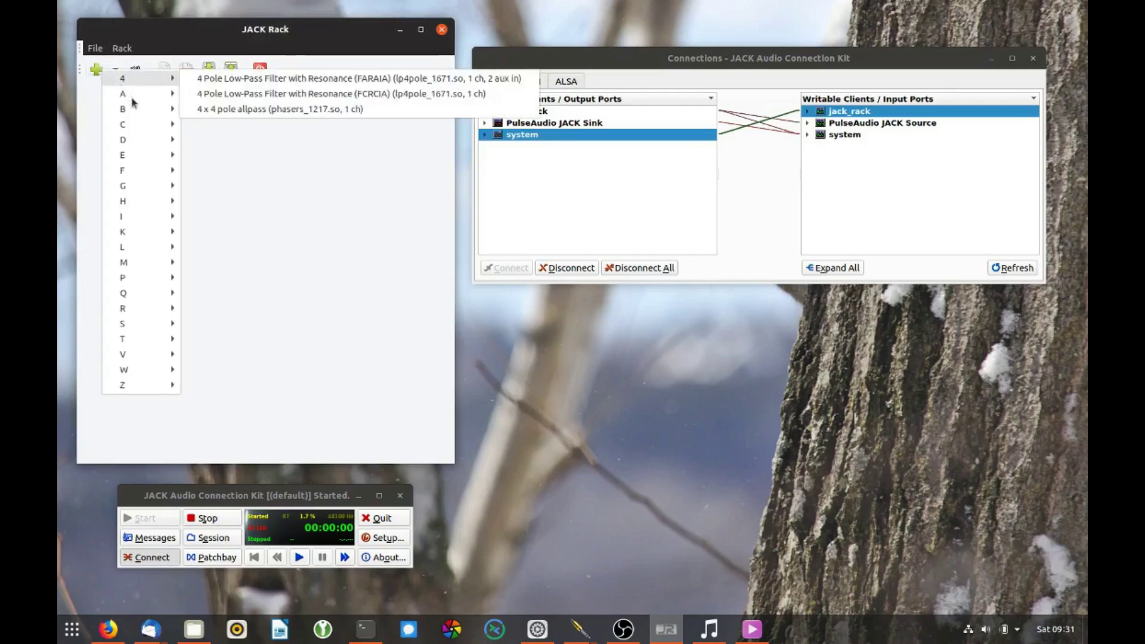
mouse_move(123, 97)
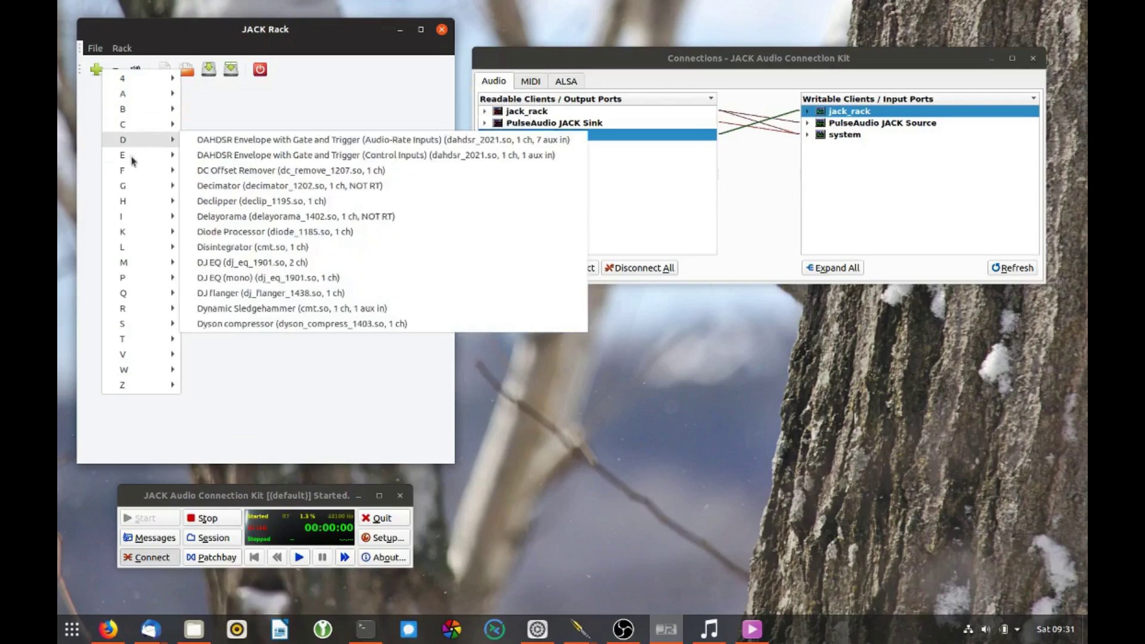
mouse_move(136, 205)
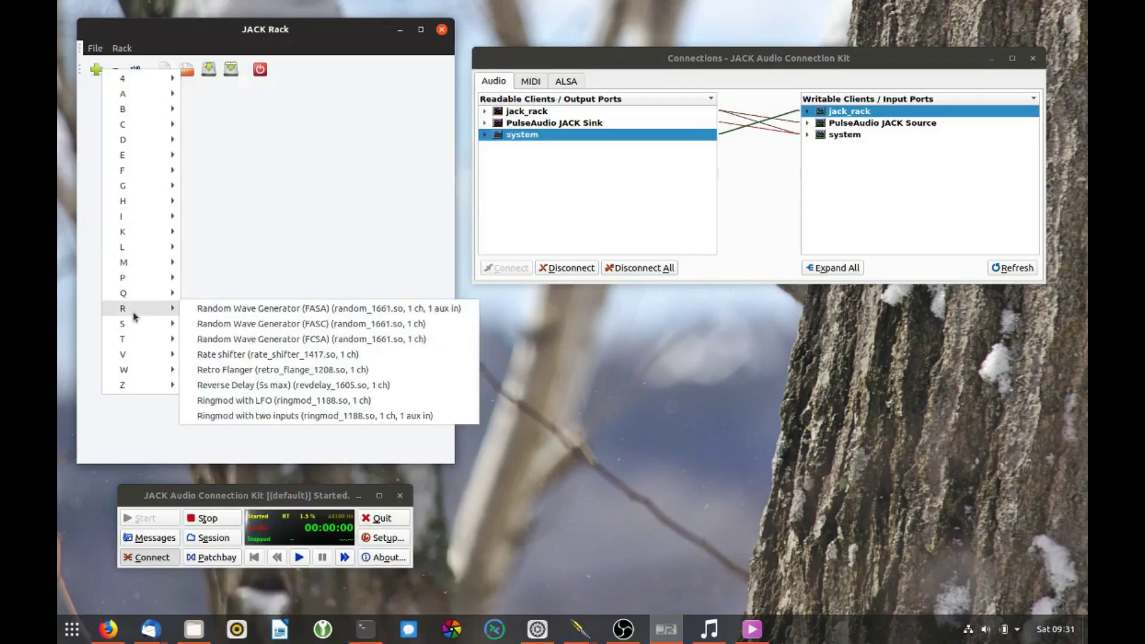
mouse_move(135, 344)
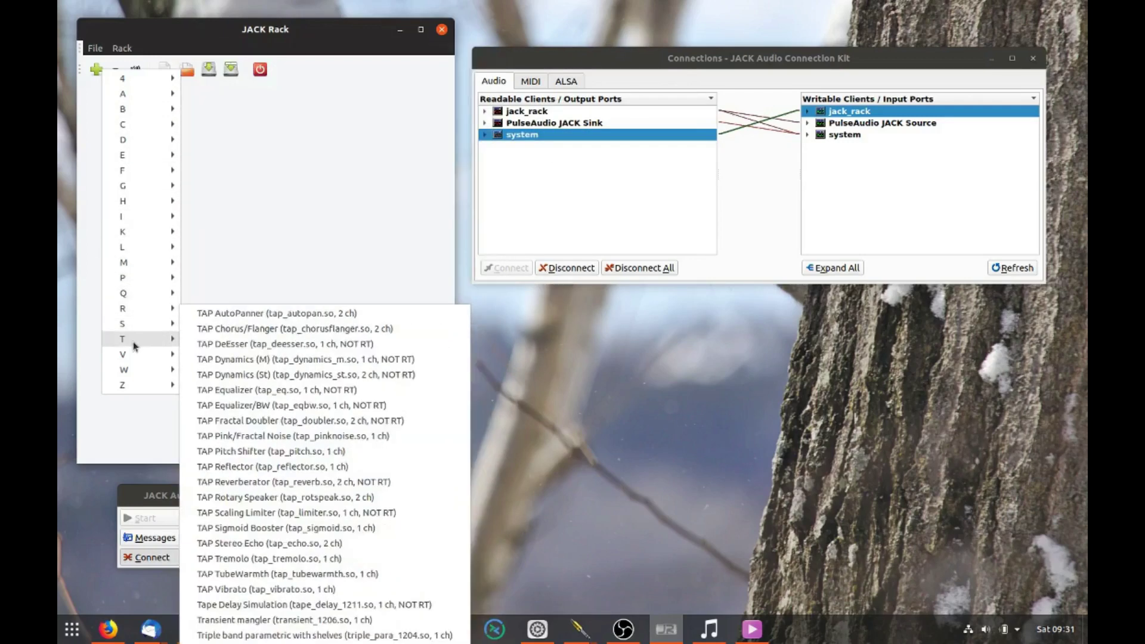
click(245, 452)
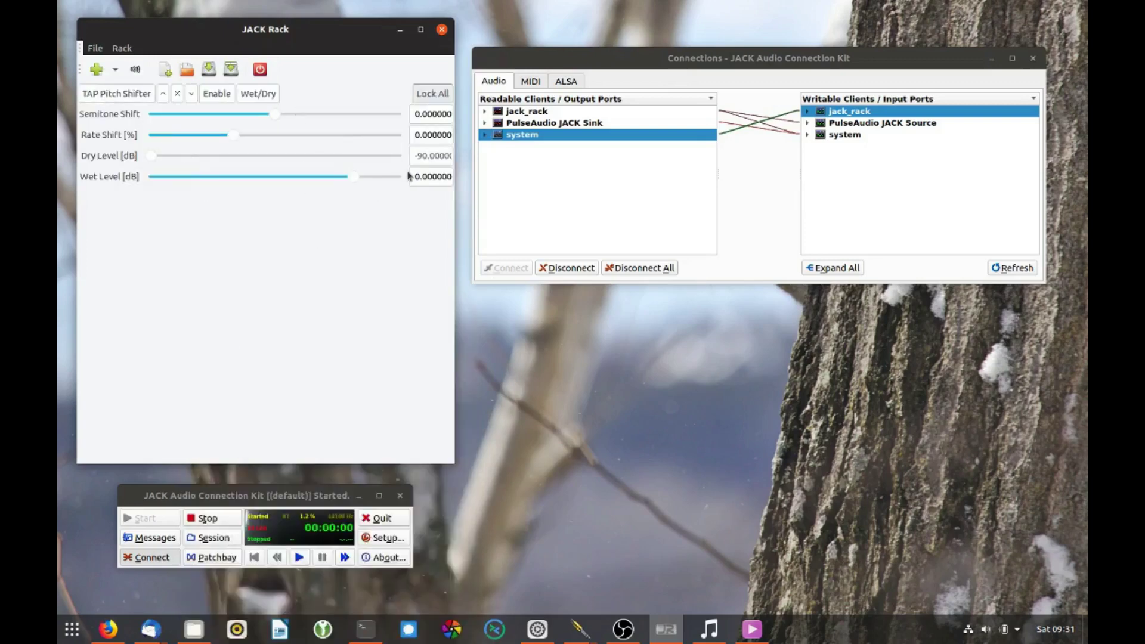
- Enable the TAP Pitch Shifter, raise Semitone Shift to about 6.59, and lower it to about -0.71
click(216, 96)
click(275, 116)
drag(276, 117, 343, 120)
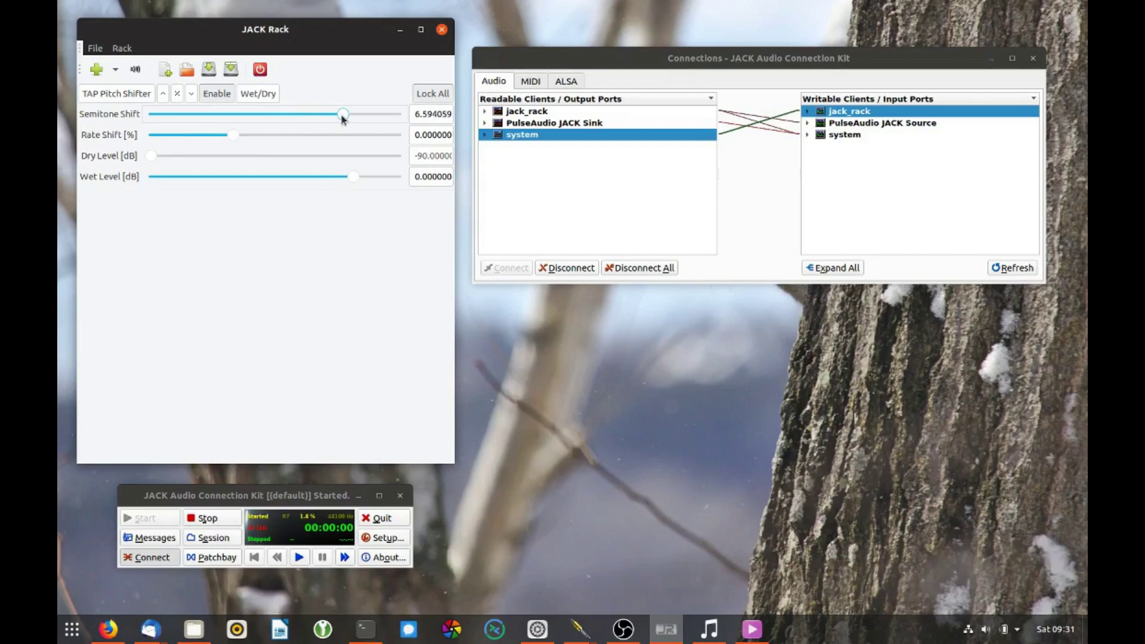
drag(343, 118, 267, 117)
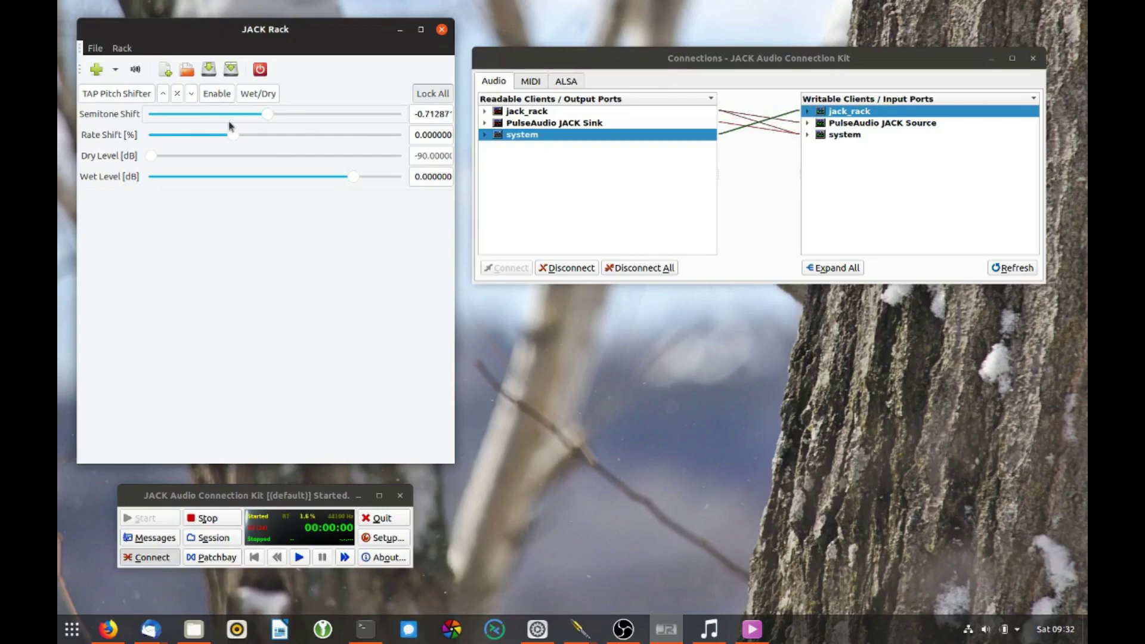
- Add the Canyon Delay (cmt.so, 2 ch) plugin to the rack below the TAP Pitch Shifter
click(117, 70)
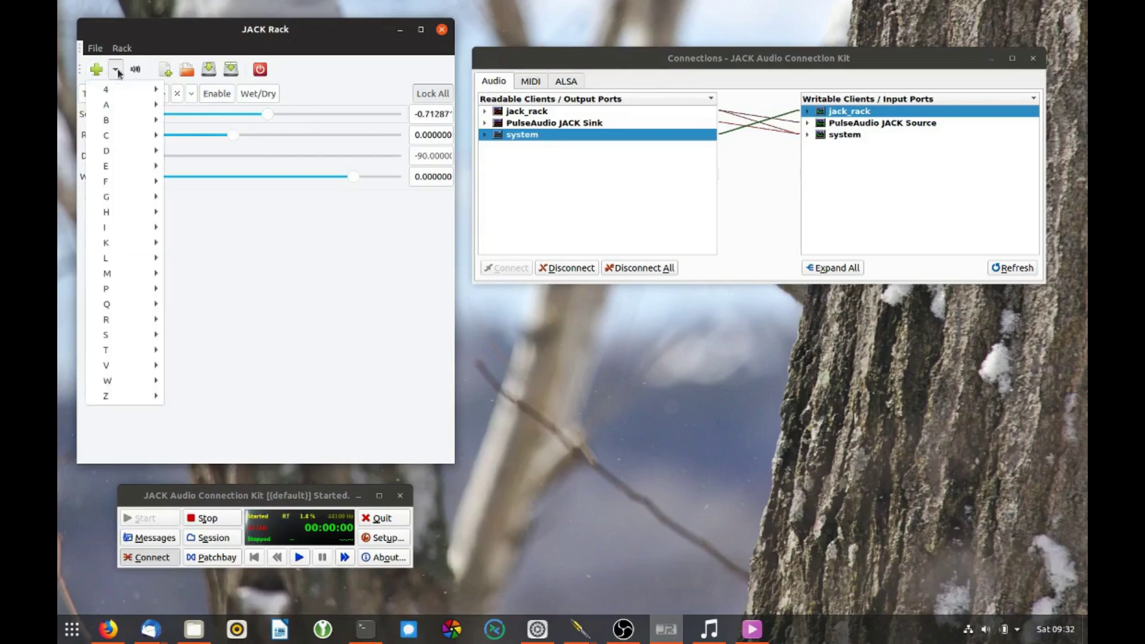
mouse_move(119, 337)
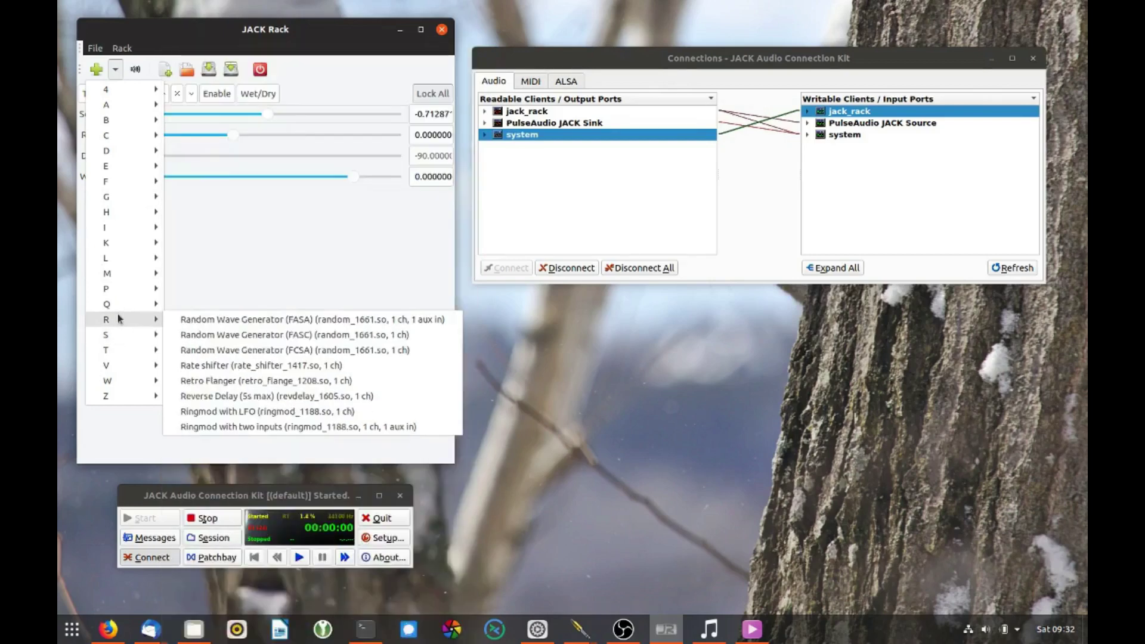
mouse_move(124, 290)
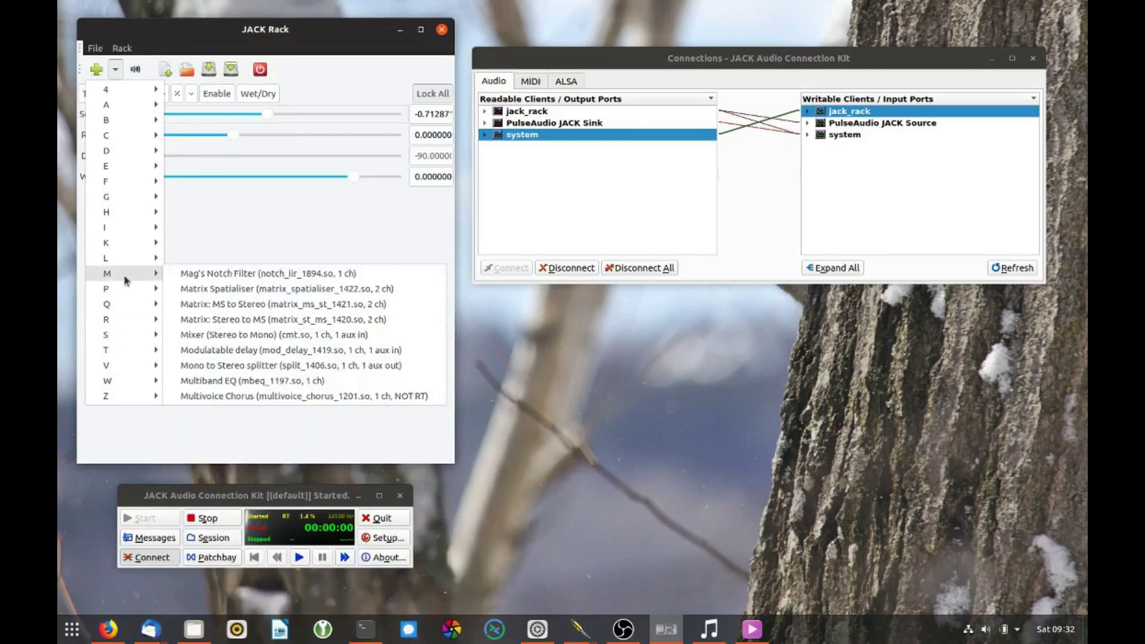
mouse_move(126, 246)
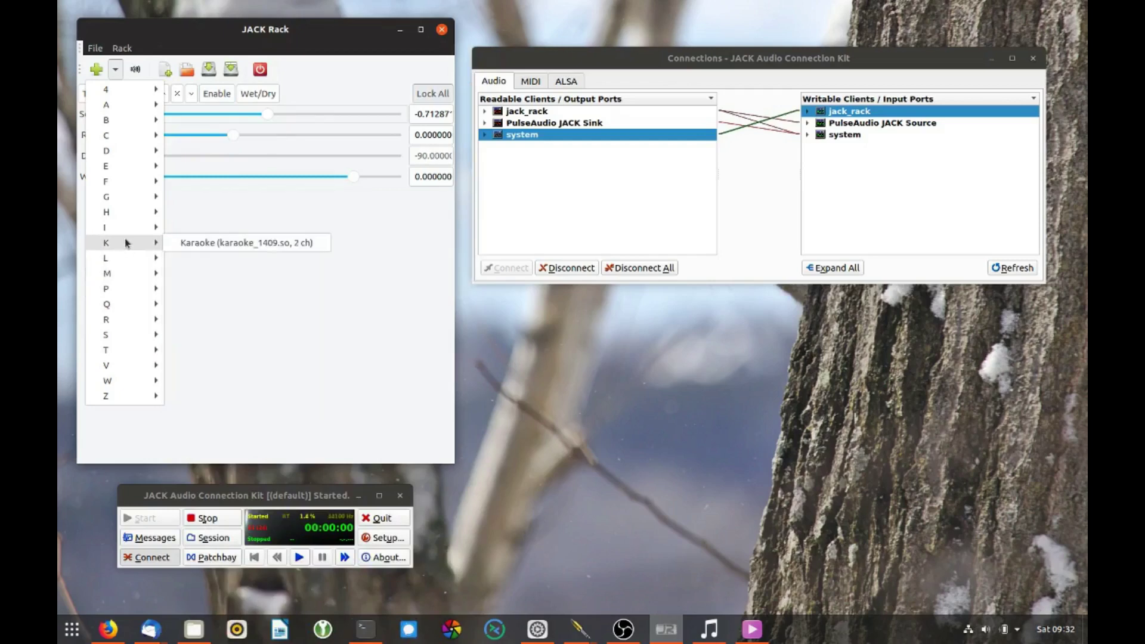
mouse_move(115, 141)
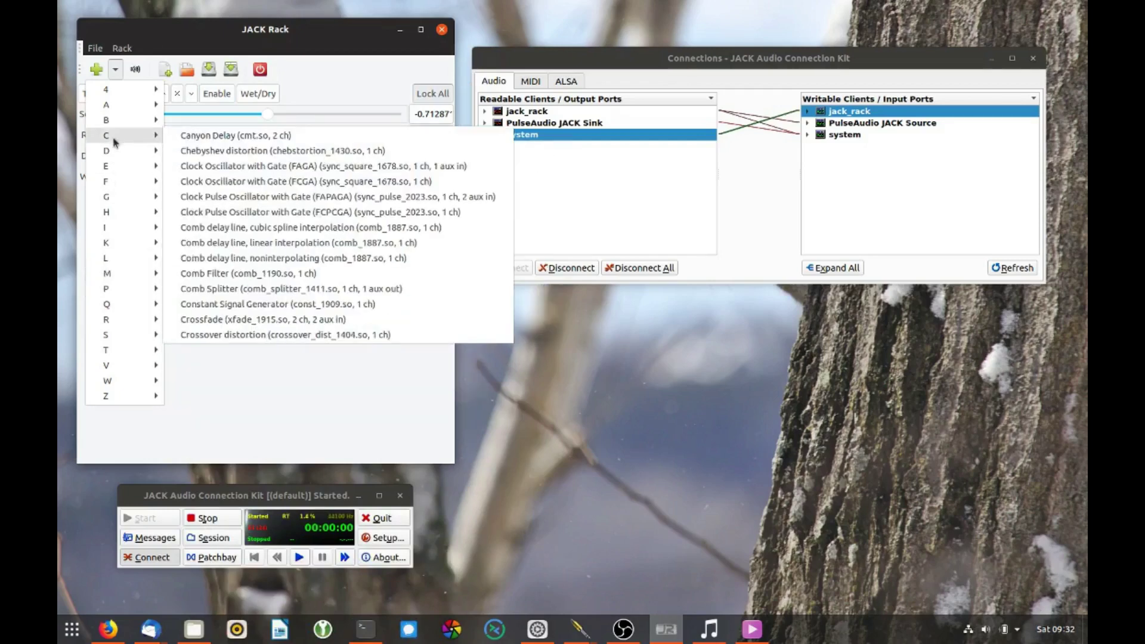
click(281, 139)
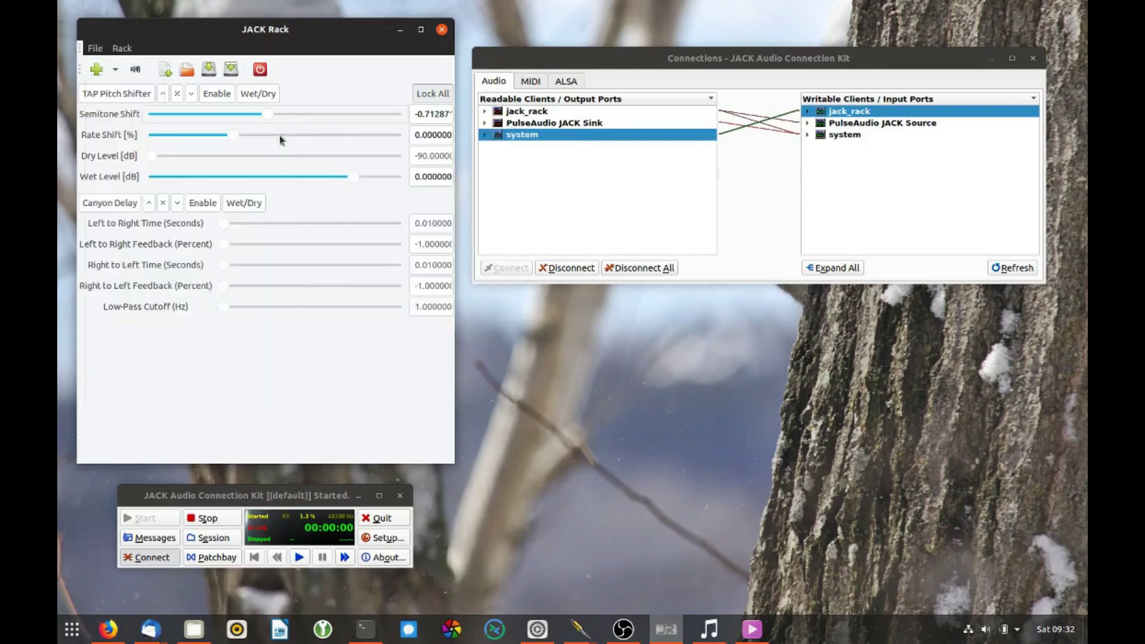
- Enable Canyon Delay and set times to about 0.36 and 0.34 seconds, feedbacks to about -0.76 and -0.77, and Low-Pass Cutoff to 5000 Hz
click(202, 204)
drag(224, 224, 407, 311)
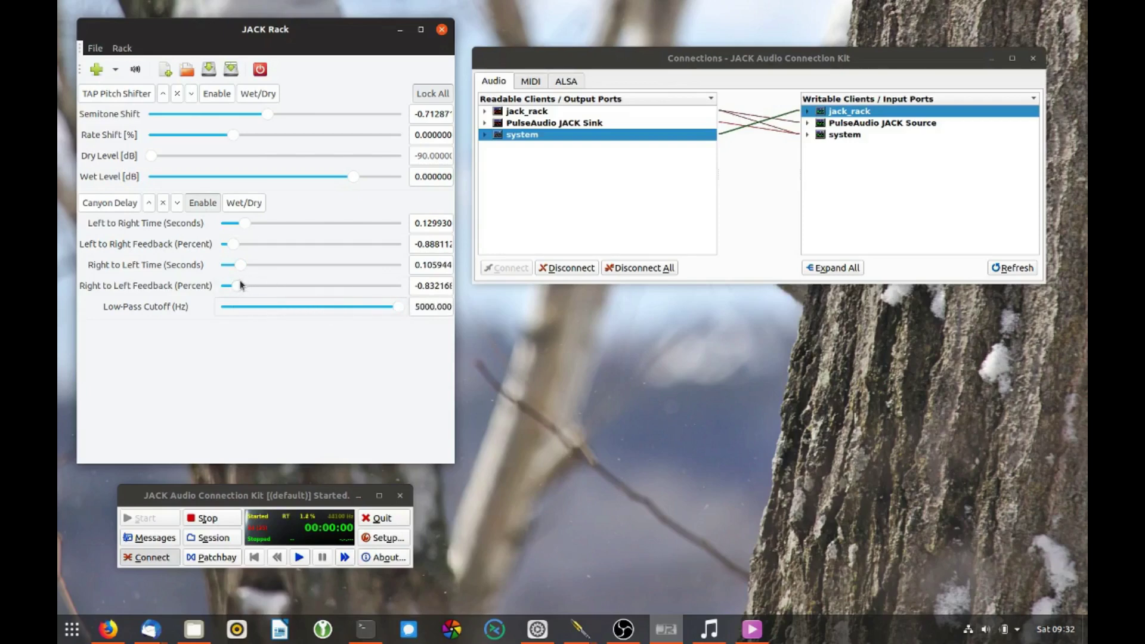
mouse_move(239, 287)
mouse_down()
mouse_move(251, 266)
mouse_move(236, 288)
mouse_up()
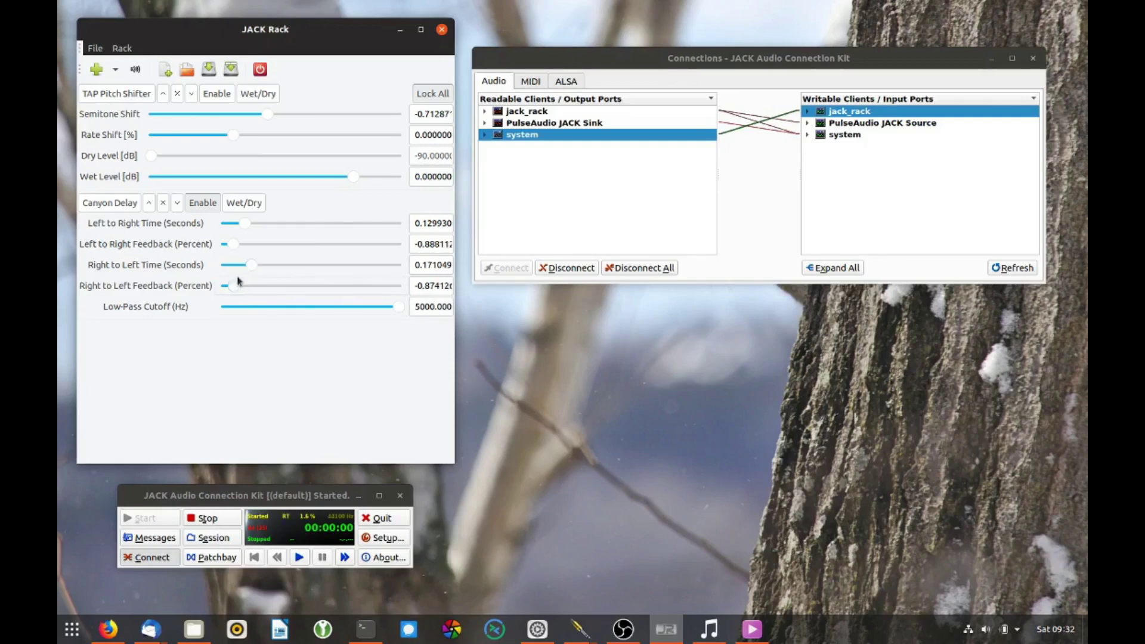
drag(244, 227, 267, 228)
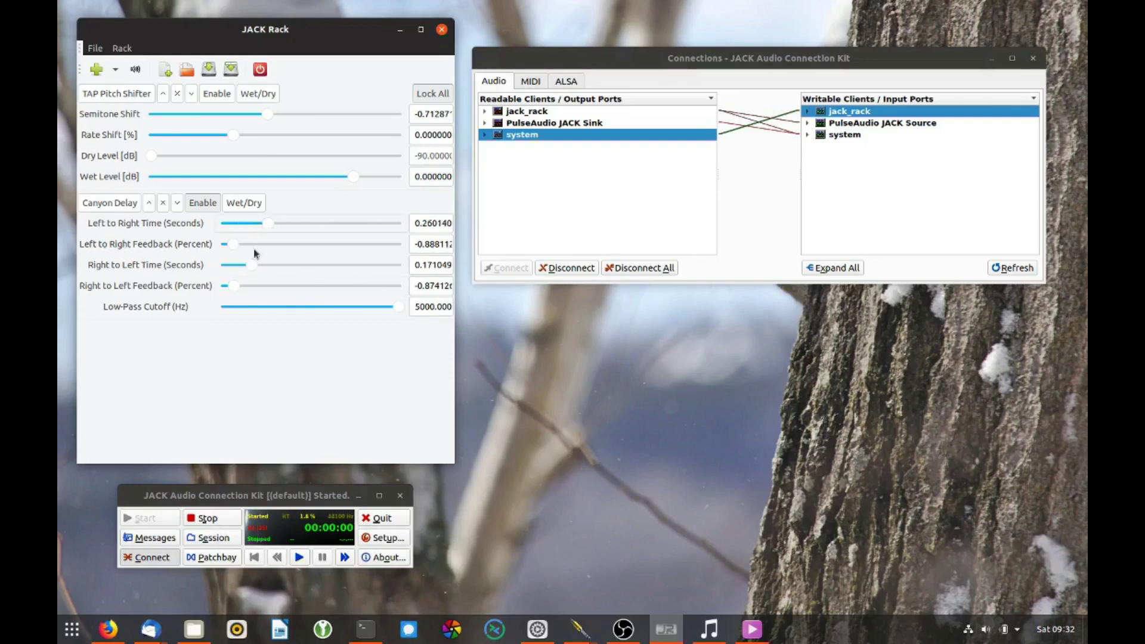
drag(251, 266, 287, 227)
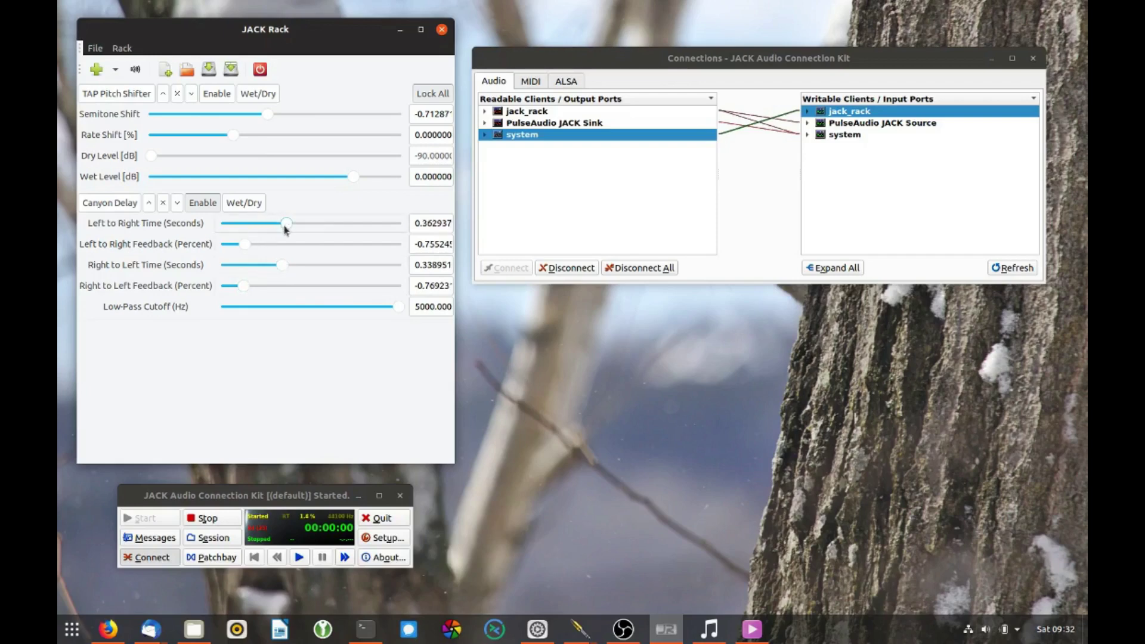
- Lower Canyon Delay's times to about 0.079 and 0.065 seconds and its Low-Pass Cutoff to about 3899 Hz, and disable the effect
drag(288, 225, 237, 224)
drag(282, 264, 232, 264)
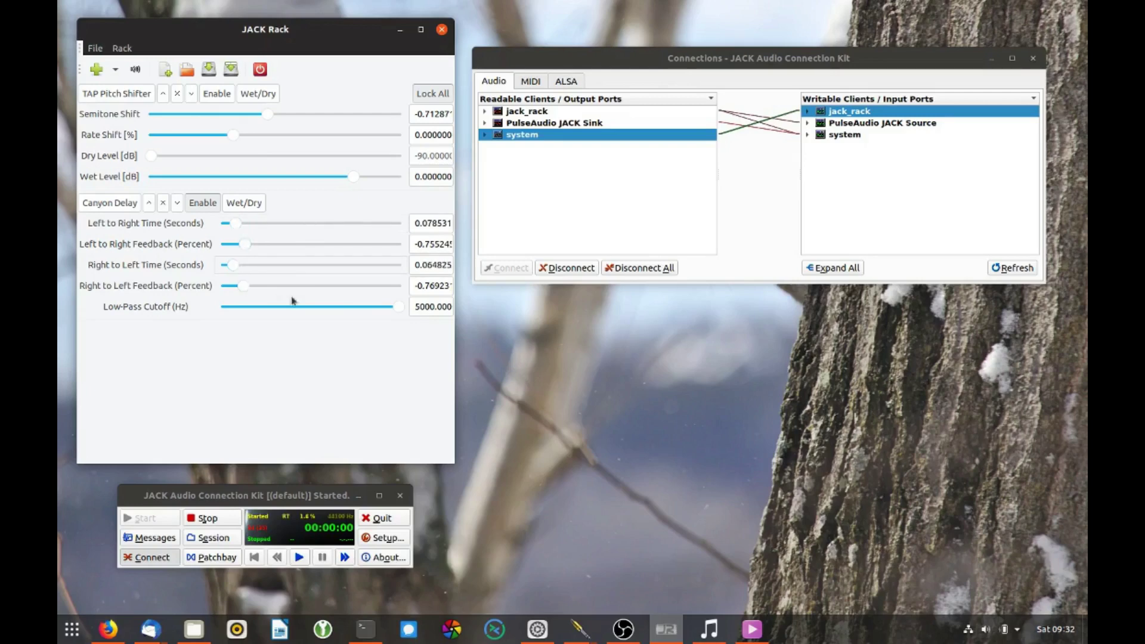
drag(397, 307, 360, 307)
click(201, 204)
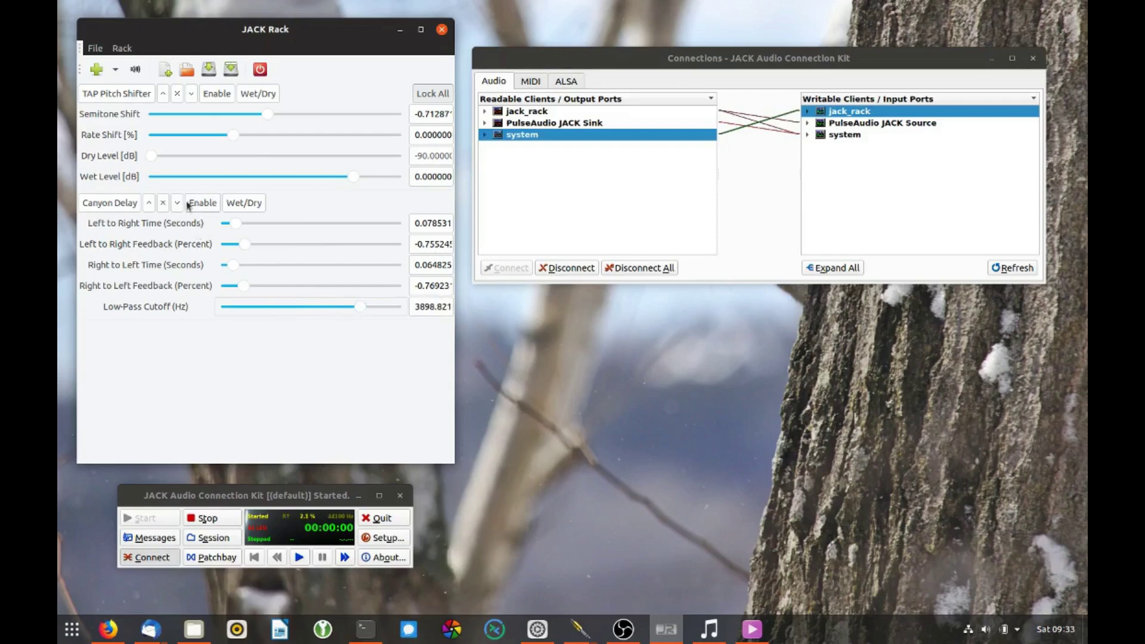
- Add the Flanger (flanger_1191.so, 1 ch) plugin below Canyon Delay and try it enabled
click(115, 69)
mouse_move(124, 354)
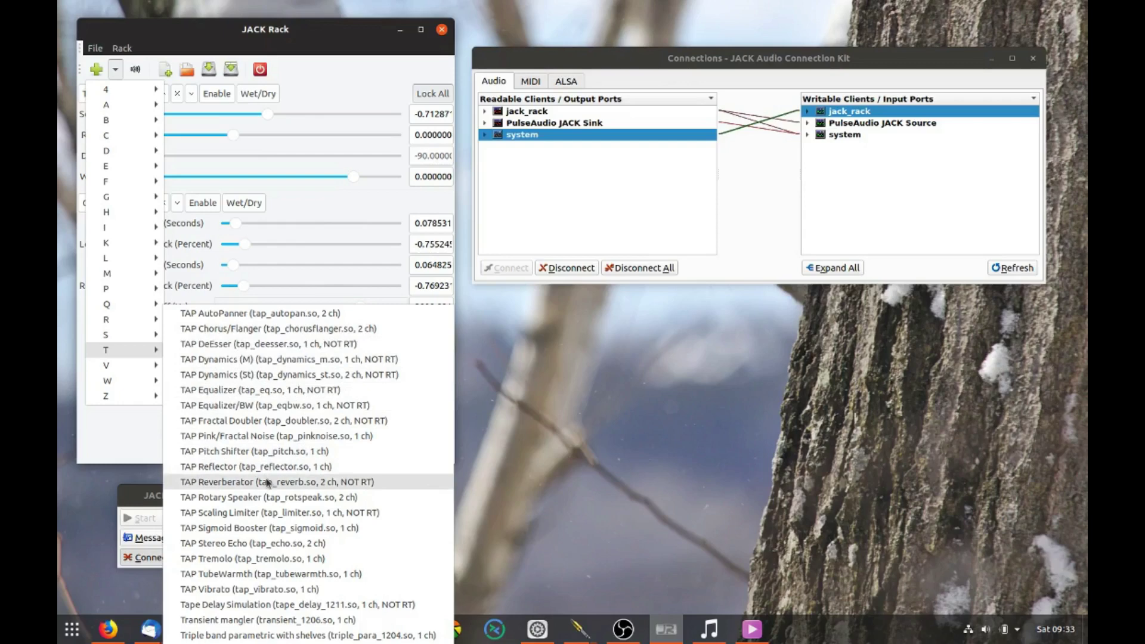
mouse_move(126, 107)
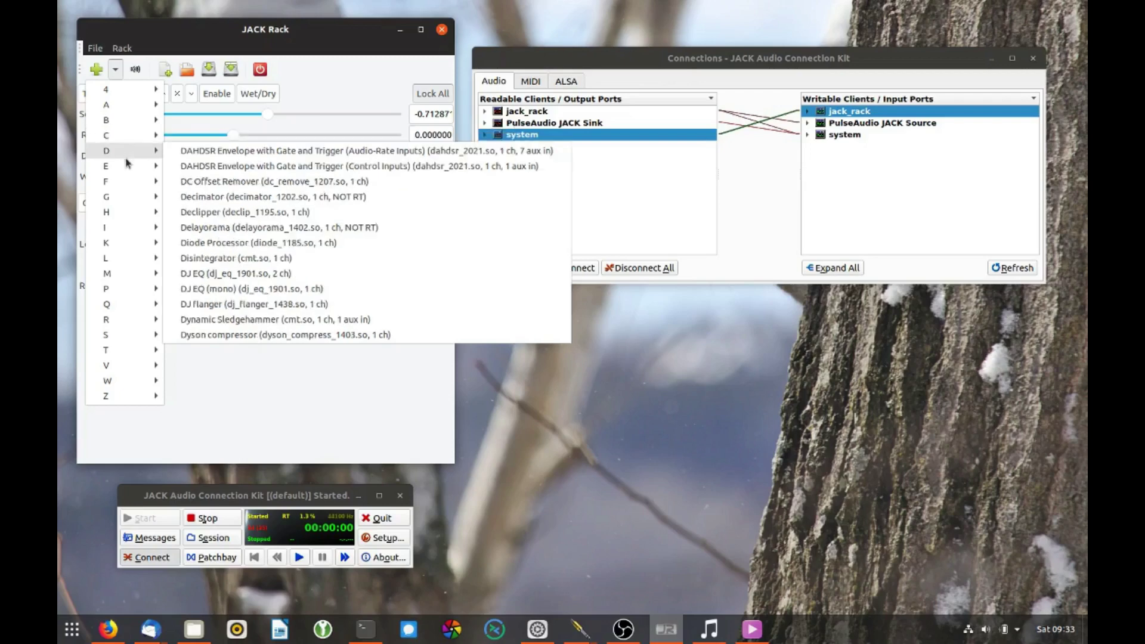
mouse_move(130, 183)
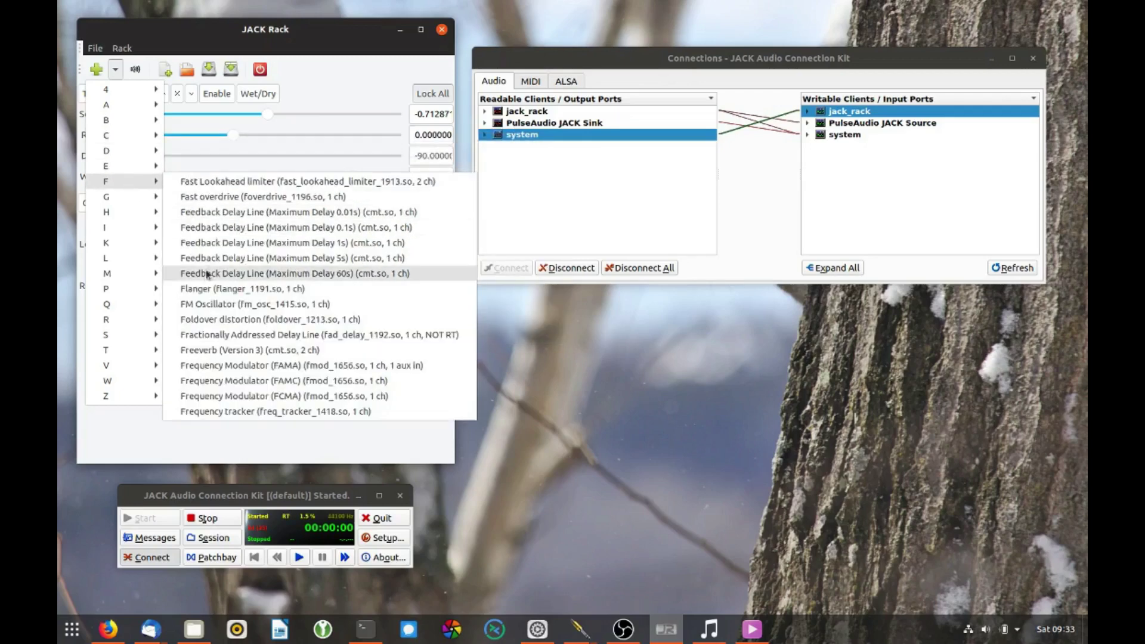
click(204, 288)
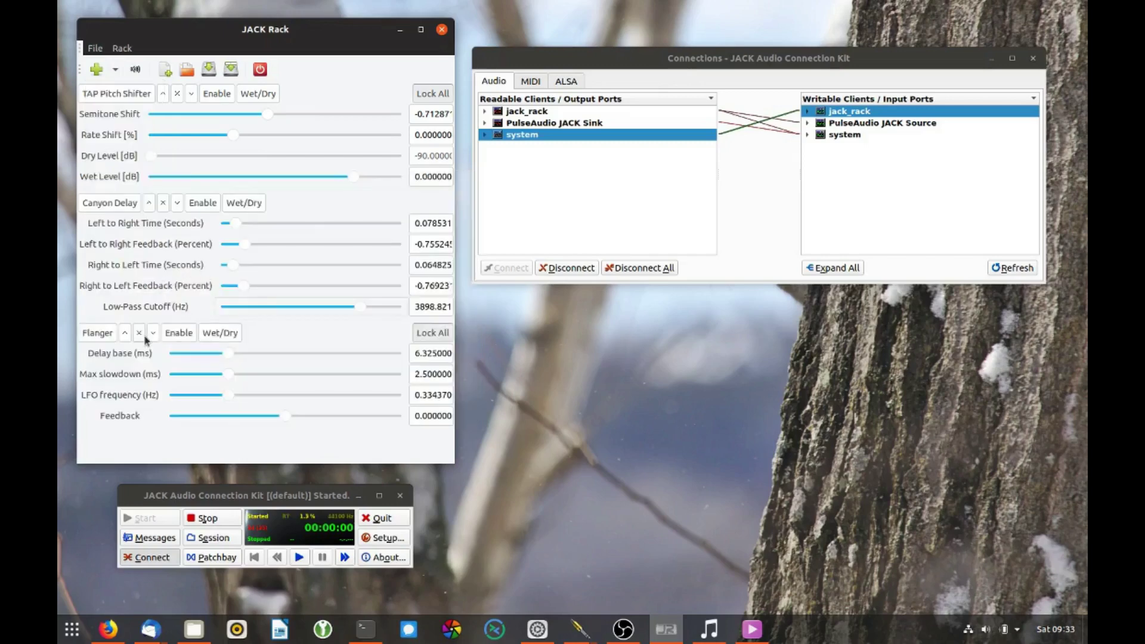
click(172, 333)
- Add the TAP Vibrato (tap_vibrato.so, 1 ch) plugin to the rack and remove the Flanger
click(97, 70)
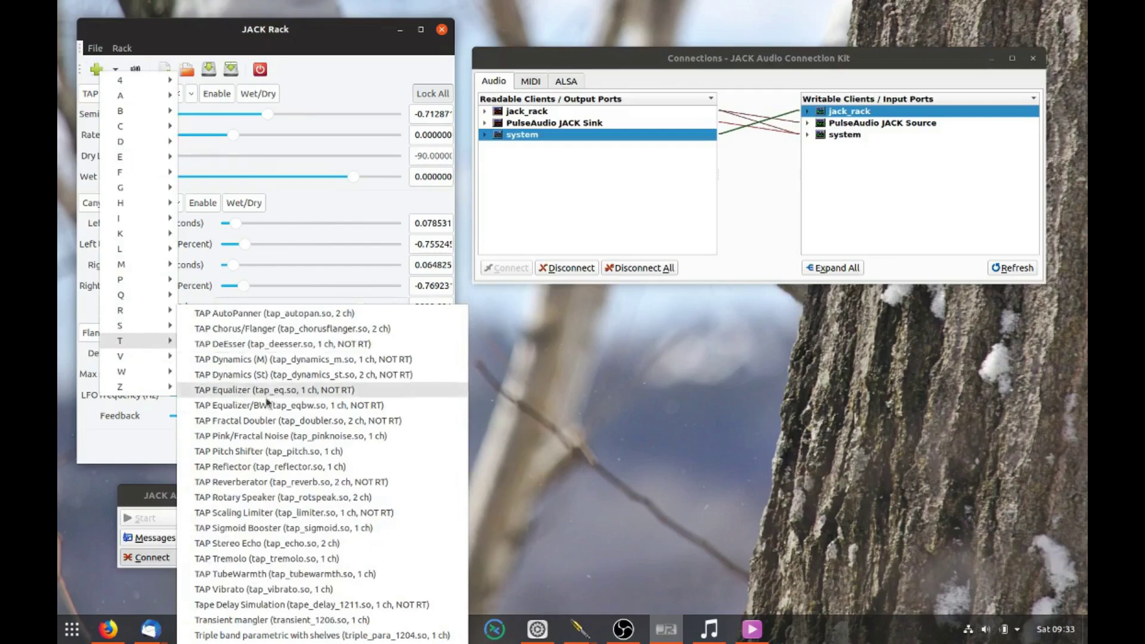
click(291, 589)
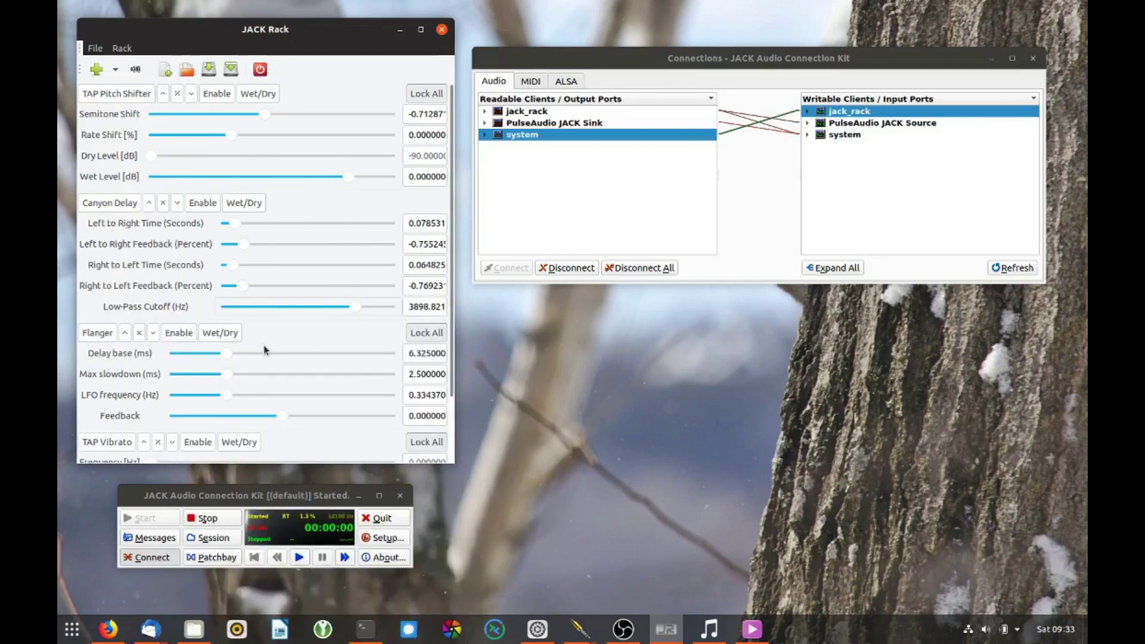
click(139, 333)
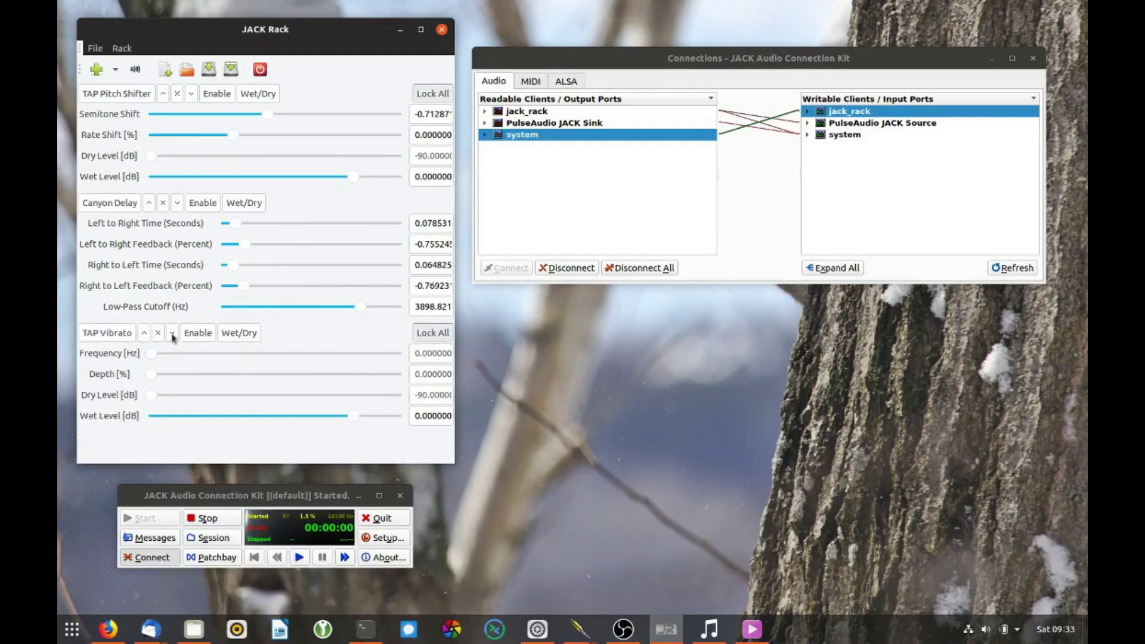
- Enable TAP Vibrato and set its Frequency to about 16.26 Hz and its Depth to about 11.39%
click(200, 338)
drag(151, 354, 292, 382)
drag(211, 355, 293, 374)
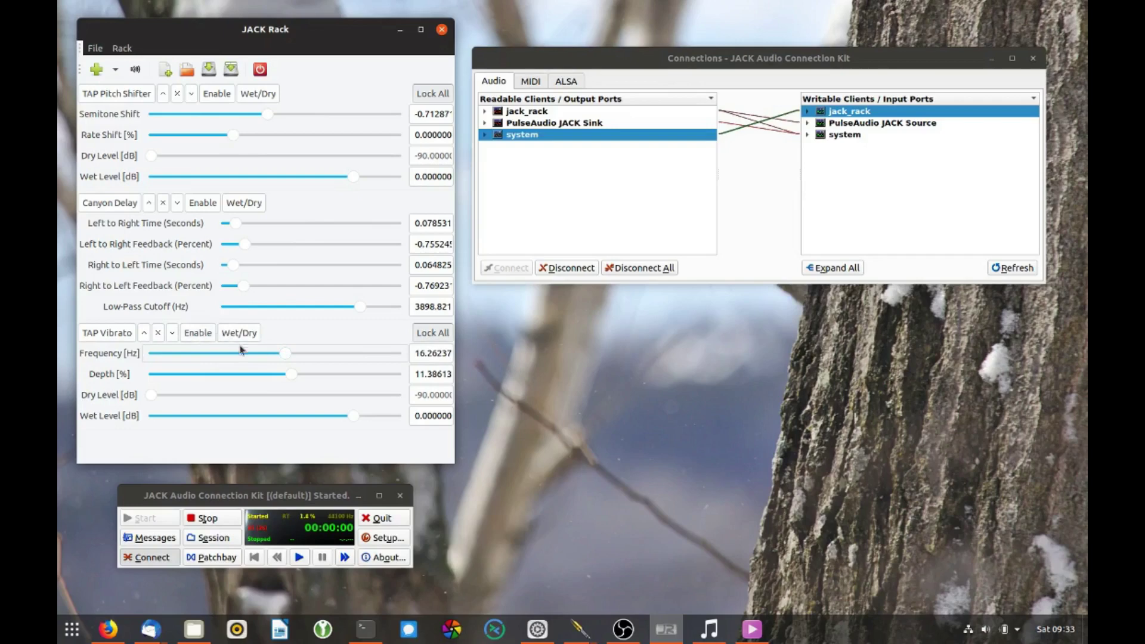
click(116, 70)
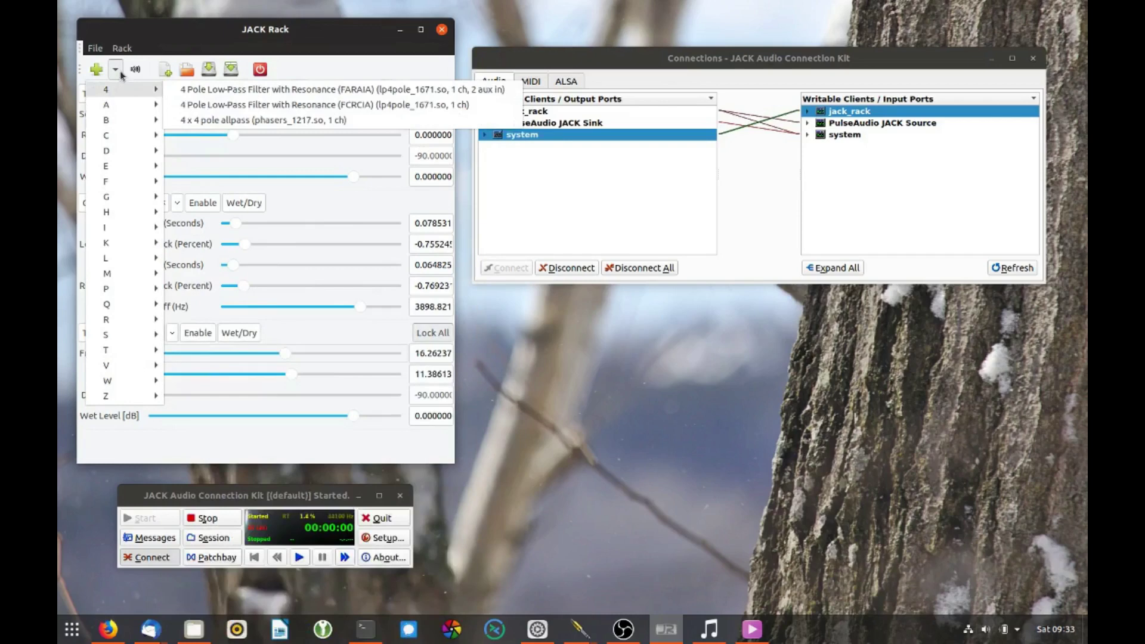
click(119, 73)
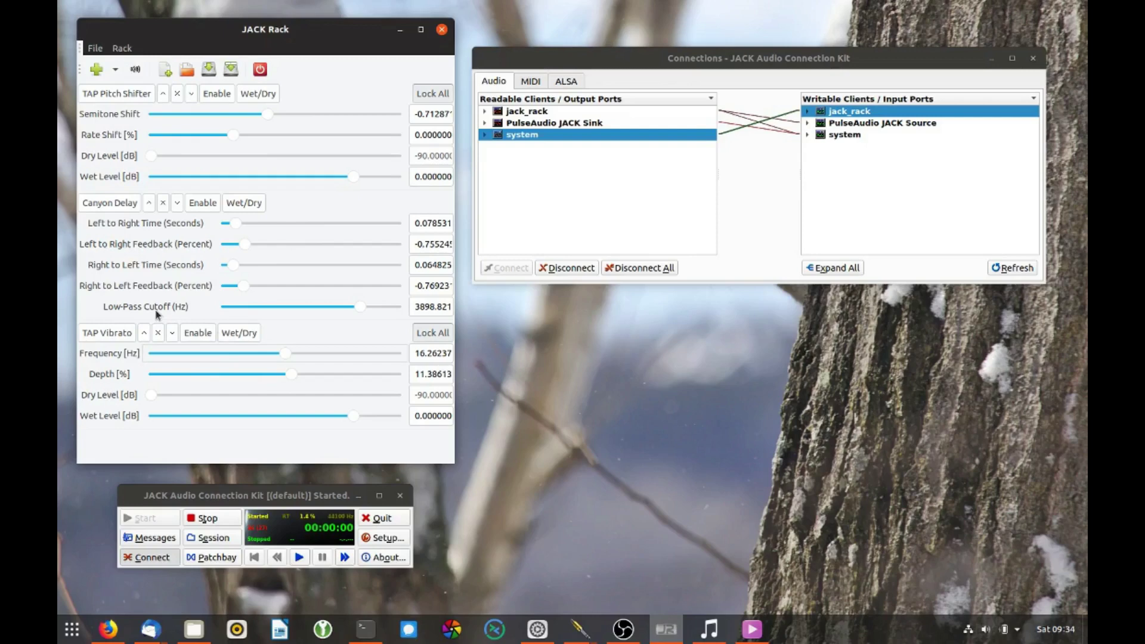
- Enable the TAP Pitch Shifter, lower its Semitone Shift to about -5.88, and raise it to about 2.20
click(215, 96)
drag(266, 114, 218, 116)
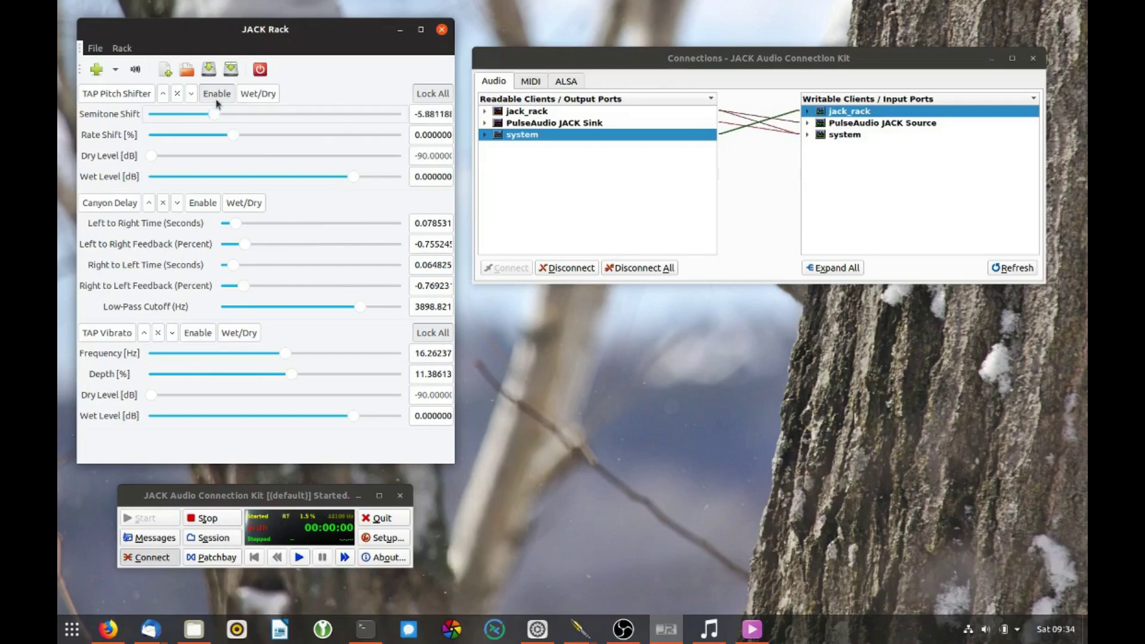
drag(212, 114, 299, 121)
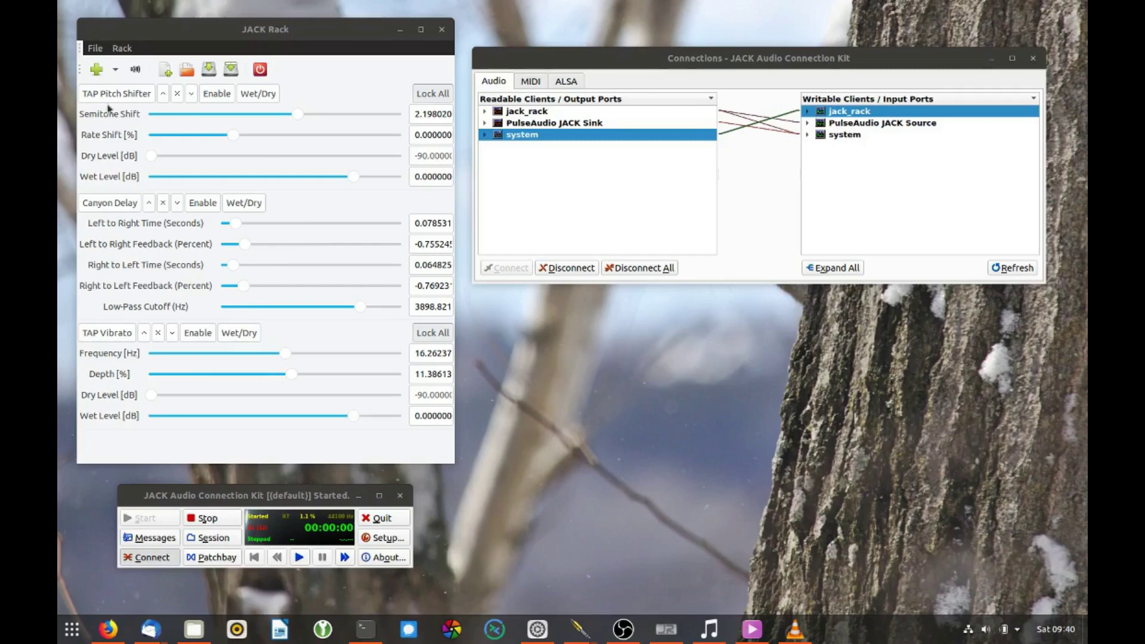
click(100, 70)
mouse_move(135, 225)
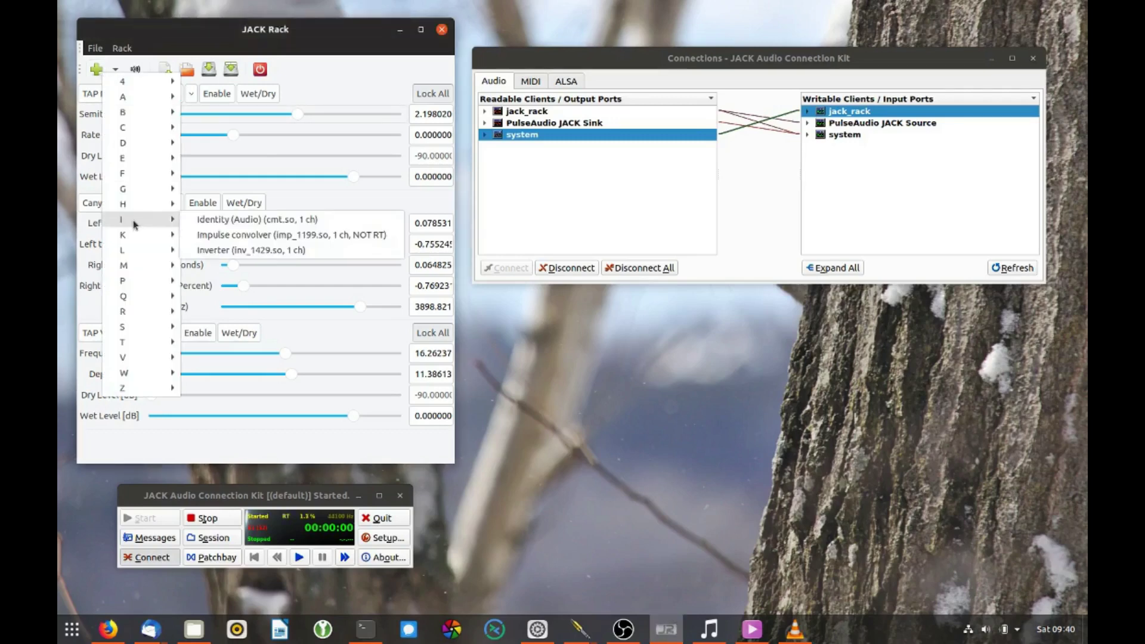
mouse_move(143, 151)
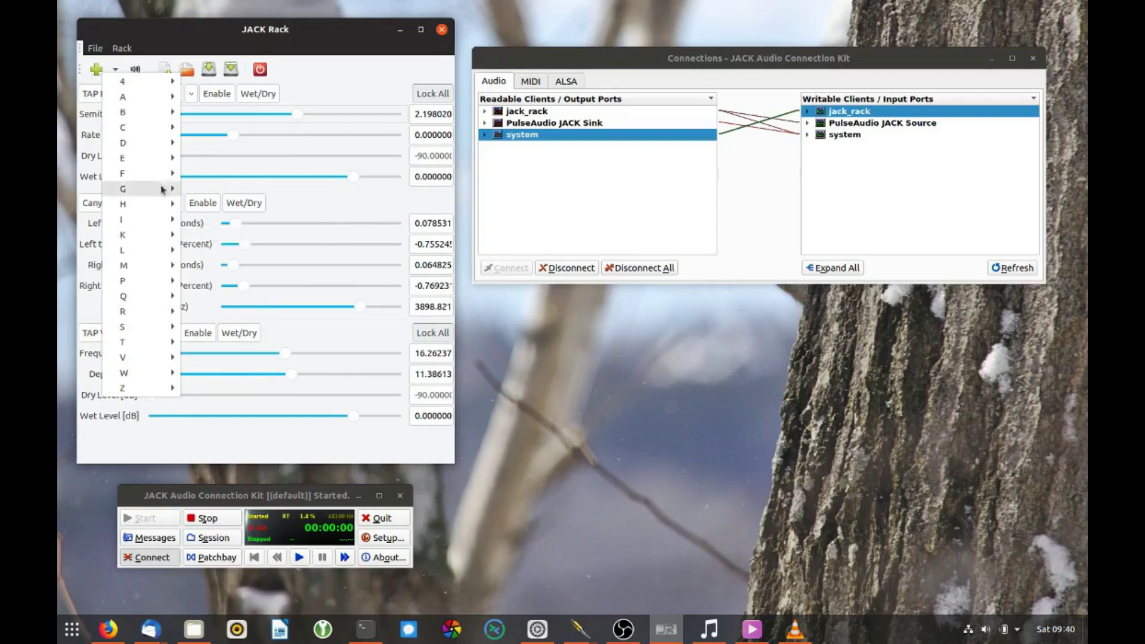
click(205, 37)
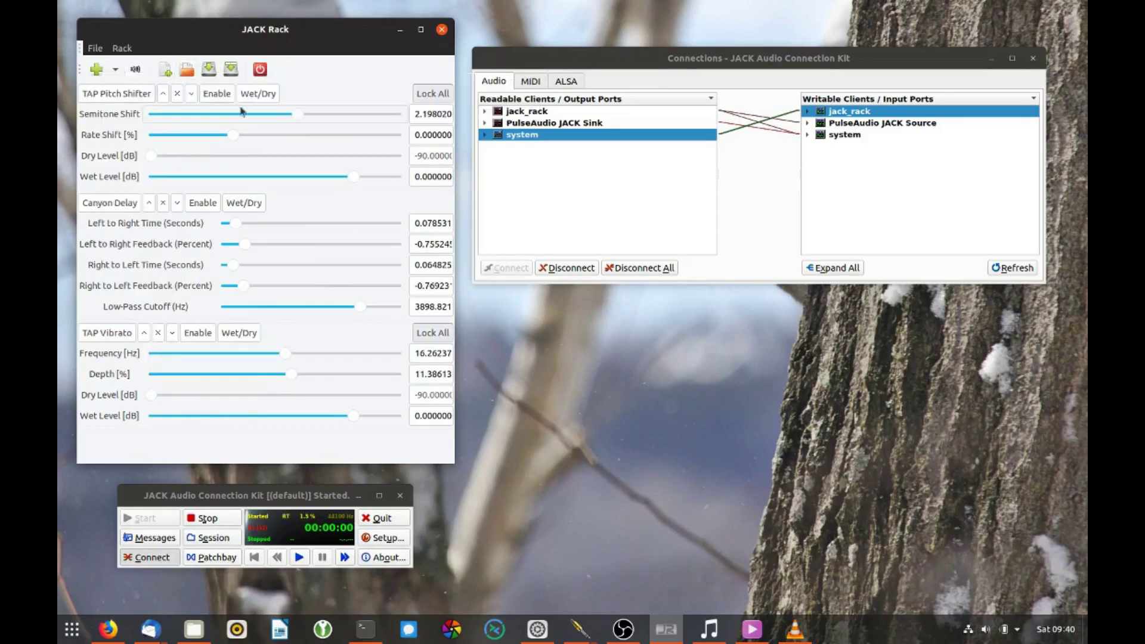